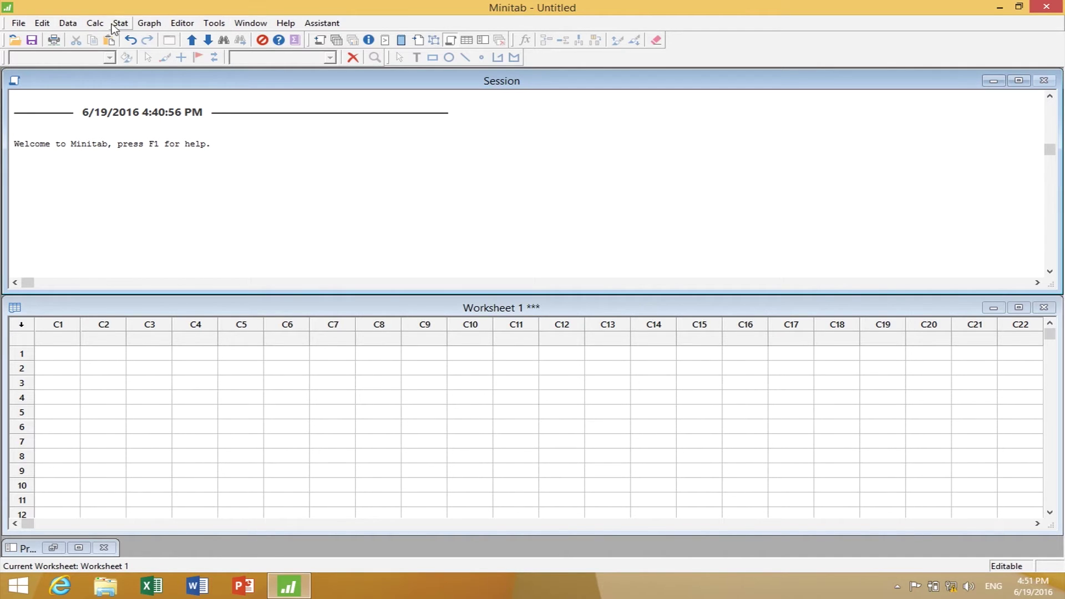
- Survey the available file, editing, data, calculation, statistics, graphing, tool, window and help commands
left_click(19, 24)
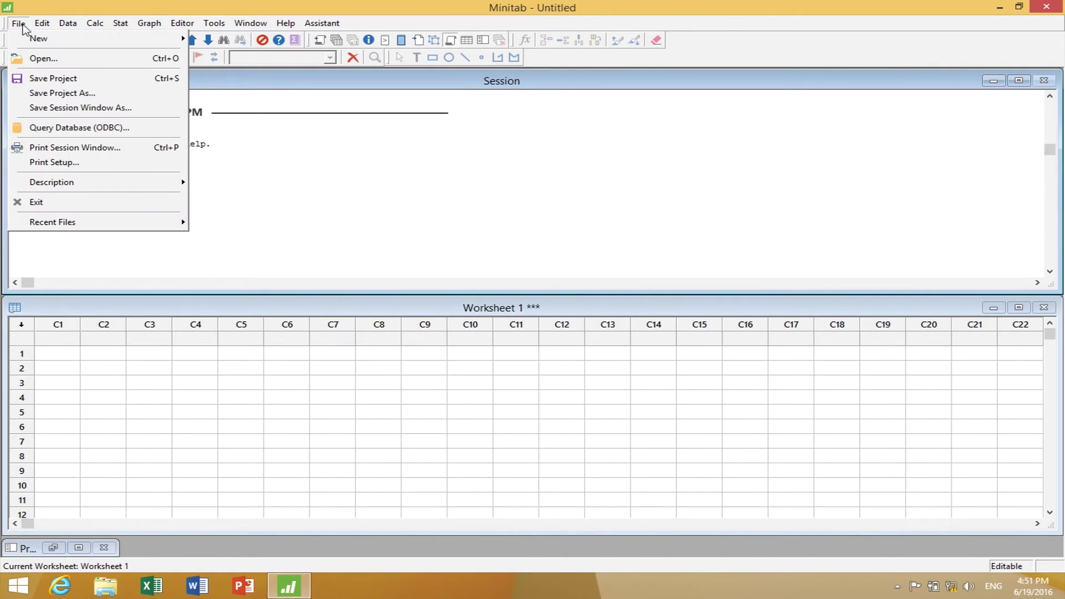
left_click(42, 23)
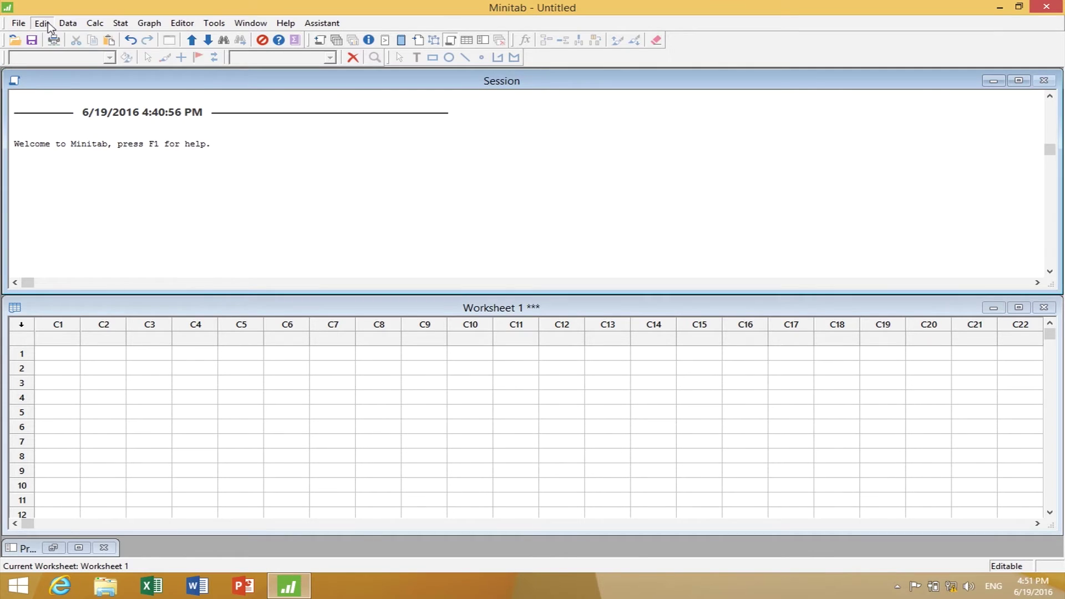
left_click(50, 23)
left_click(67, 23)
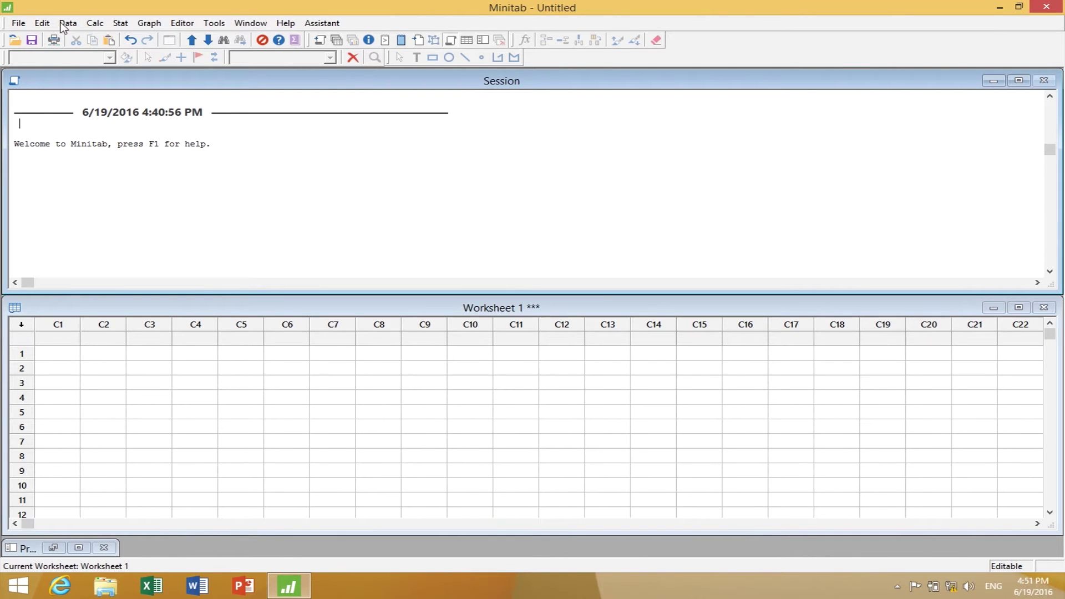
left_click(93, 24)
left_click(114, 23)
left_click(150, 24)
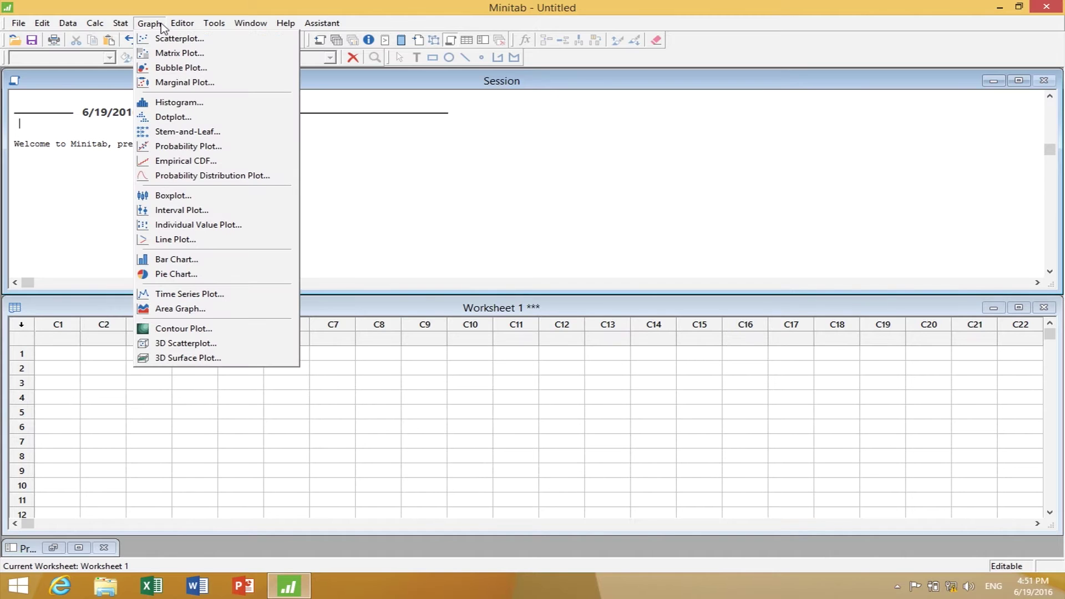
mouse_move(177, 25)
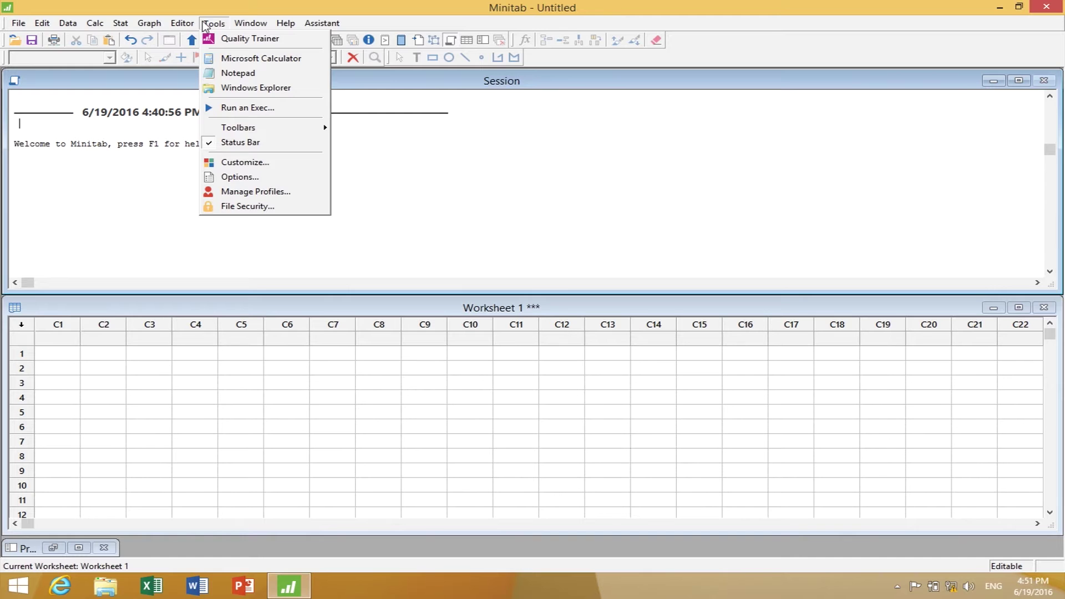
left_click(228, 26)
left_click(234, 25)
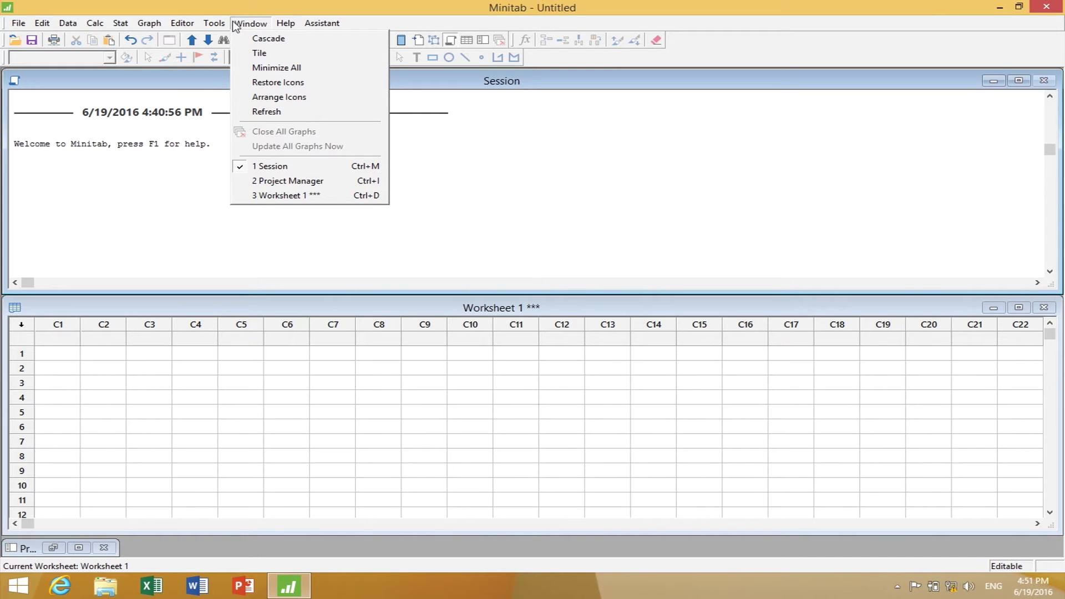
mouse_move(279, 25)
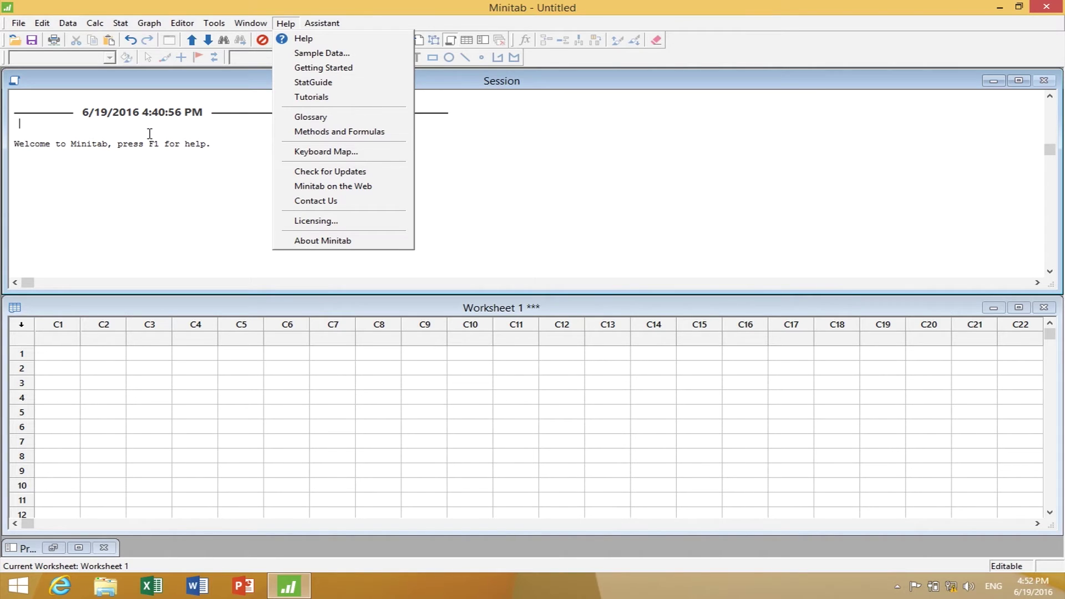
left_click(129, 182)
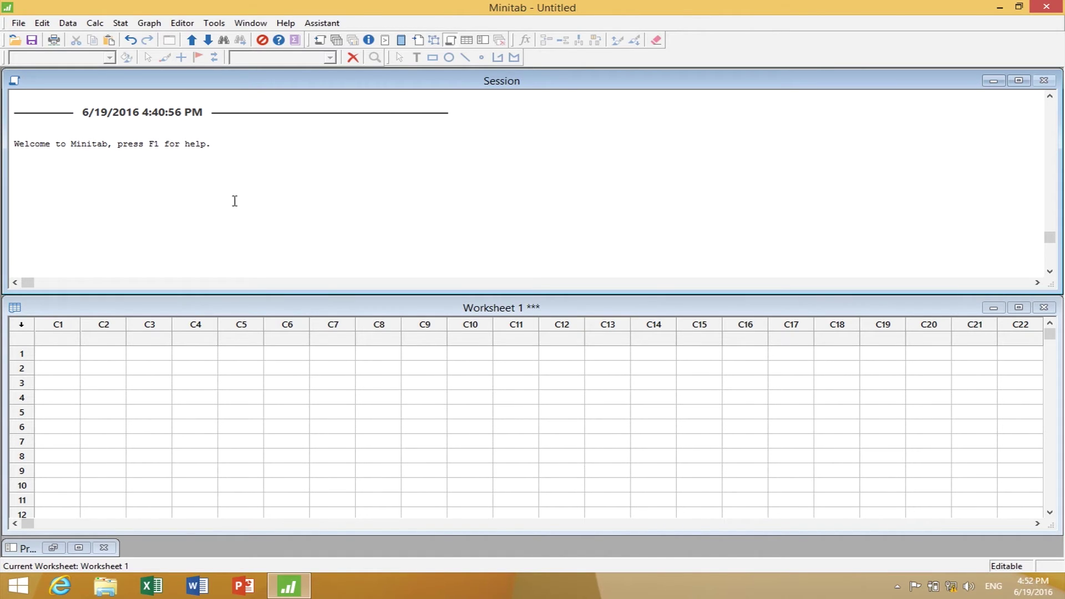
- Try to run Display Descriptive Statistics without specifying any variables, and cancel the command
left_click(121, 23)
mouse_move(135, 40)
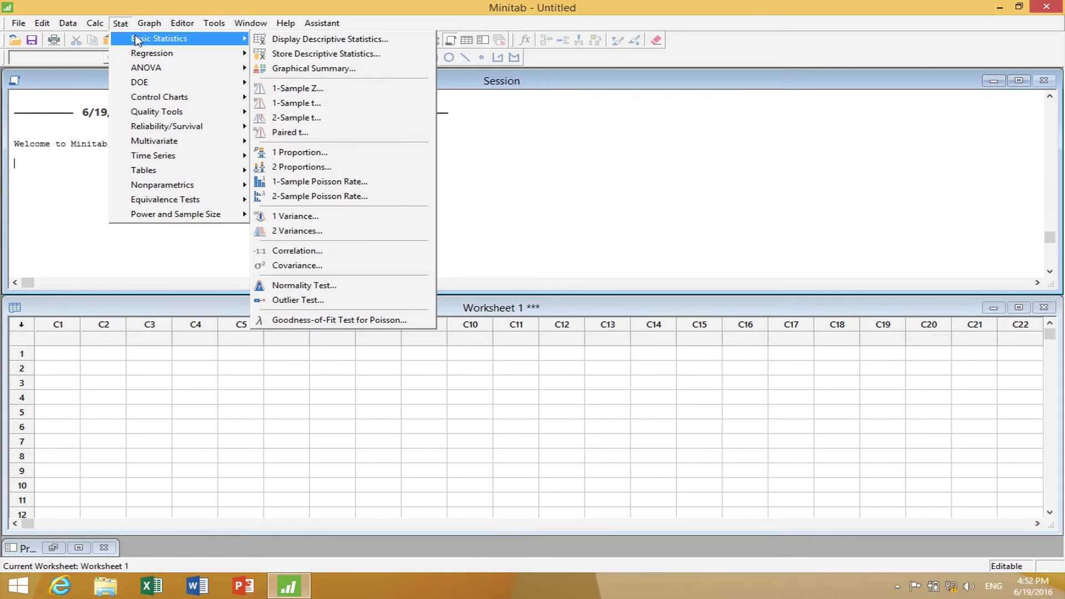
left_click(333, 39)
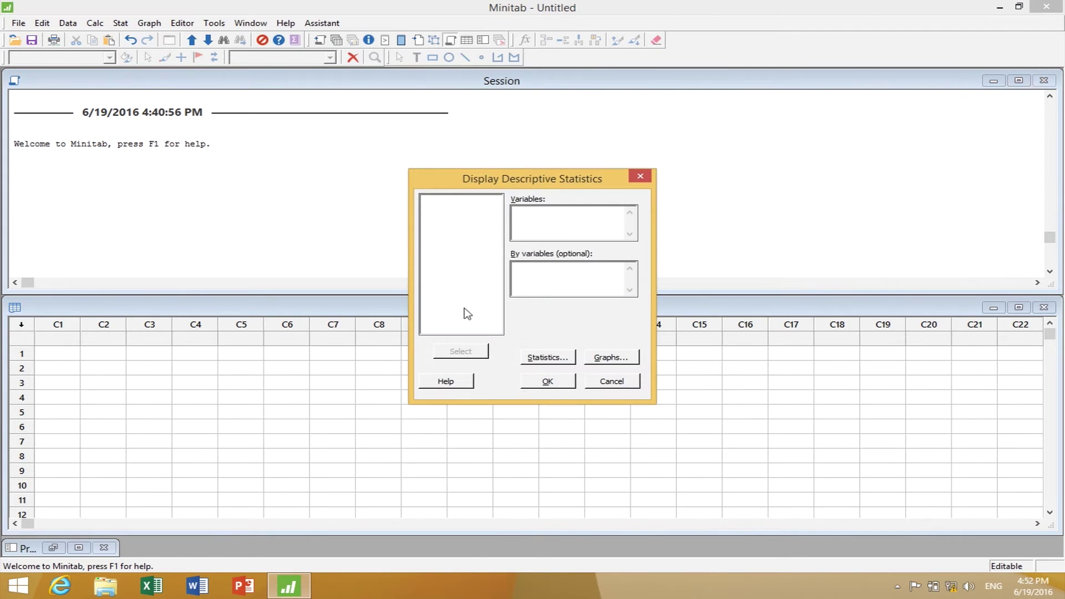
left_click(543, 381)
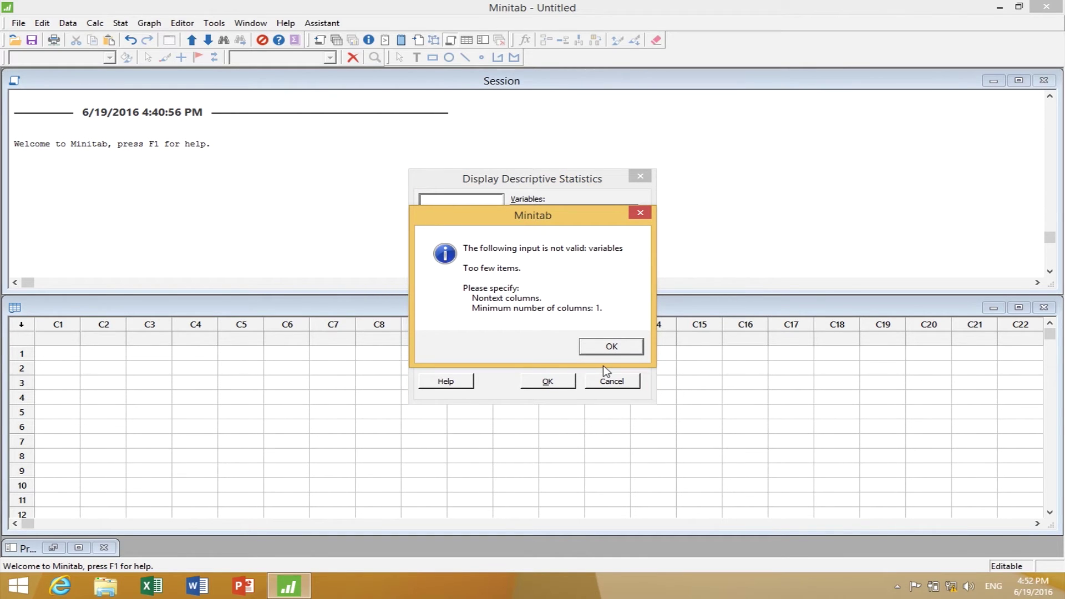
left_click(611, 347)
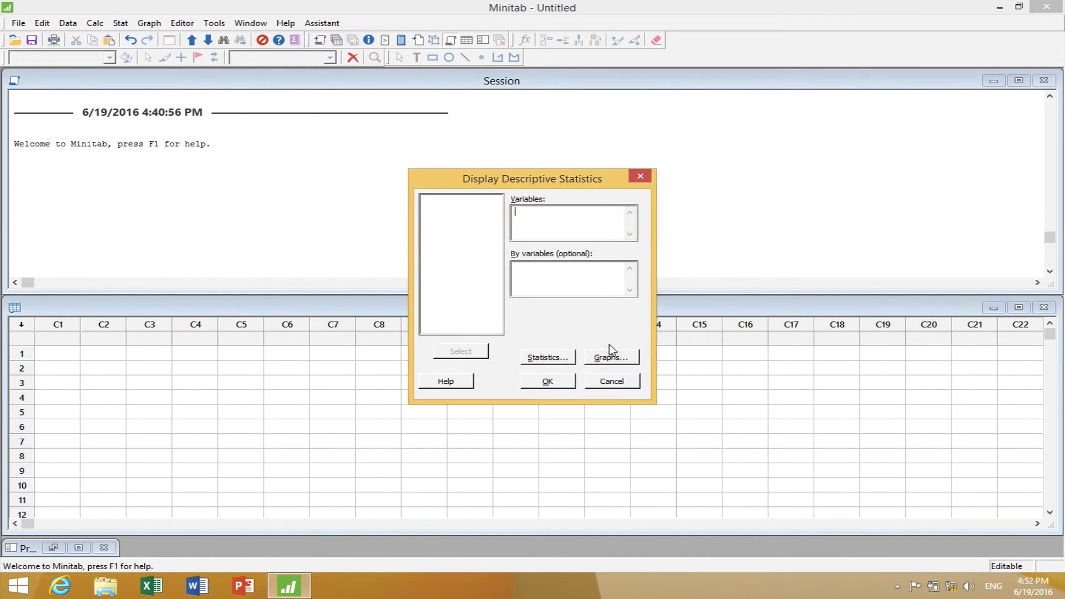
left_click(613, 383)
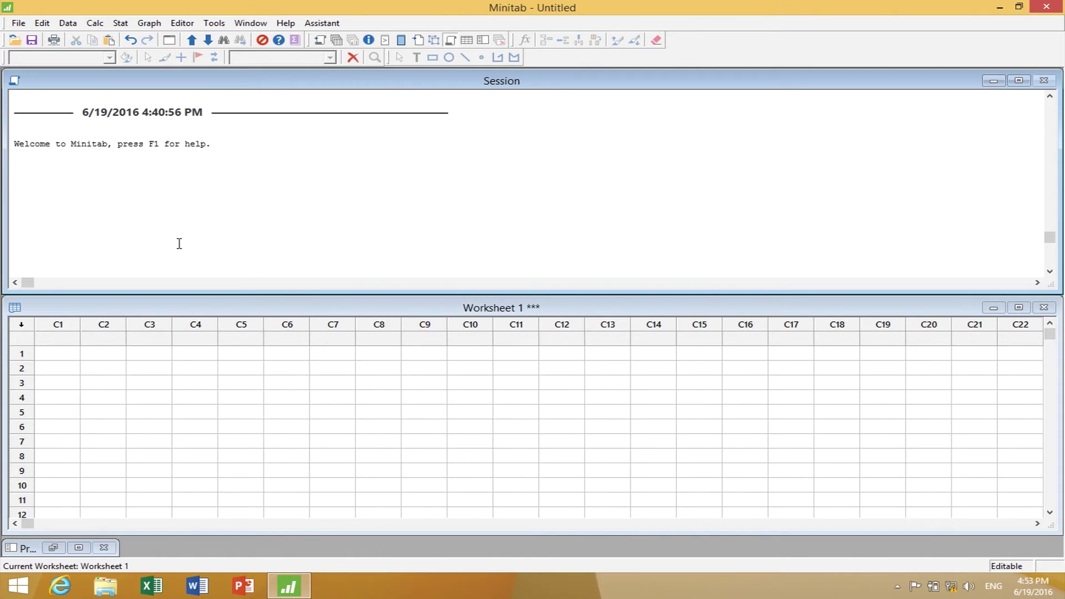
- Add the note "Begin my Minitab session." to the Session window below the welcome text
type("Begin my Minitab ses")
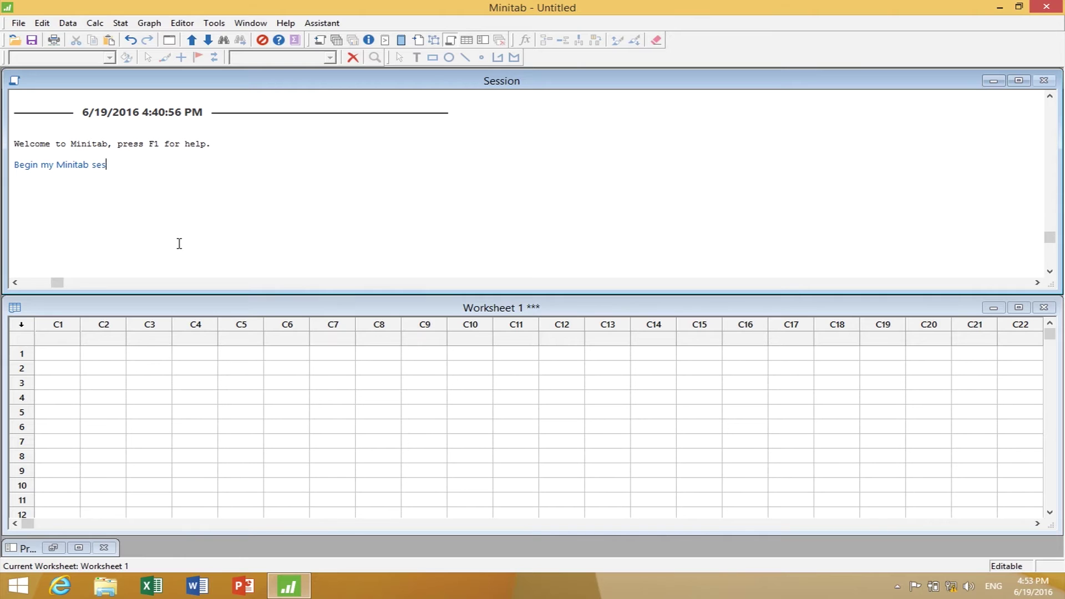
type("sion.")
key("Return")
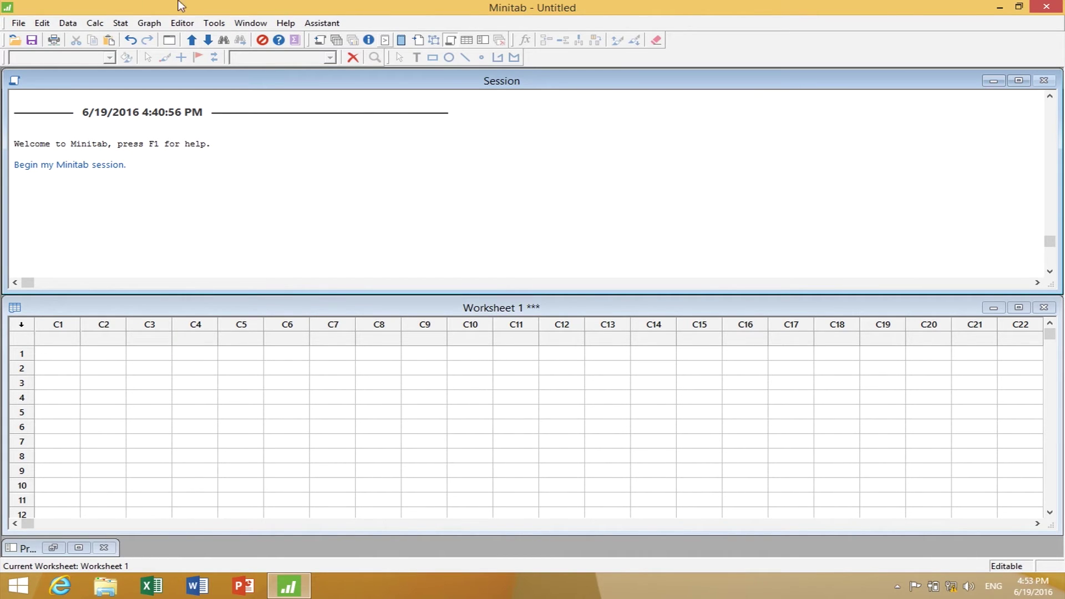
- View the dialog for opening projects, worksheets and other files, and close it without opening anything
left_click(19, 25)
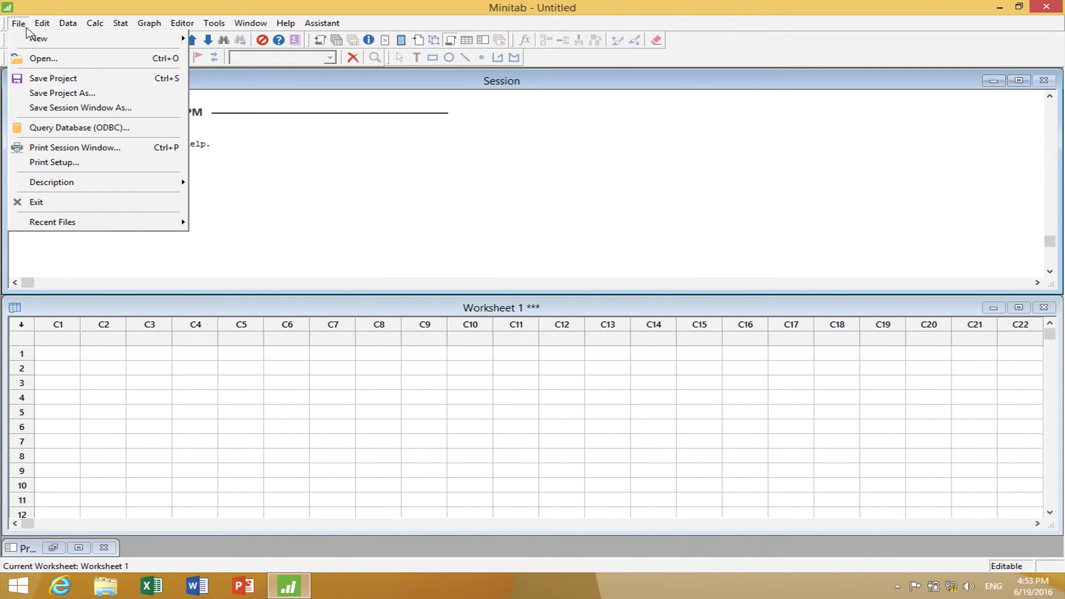
mouse_move(37, 39)
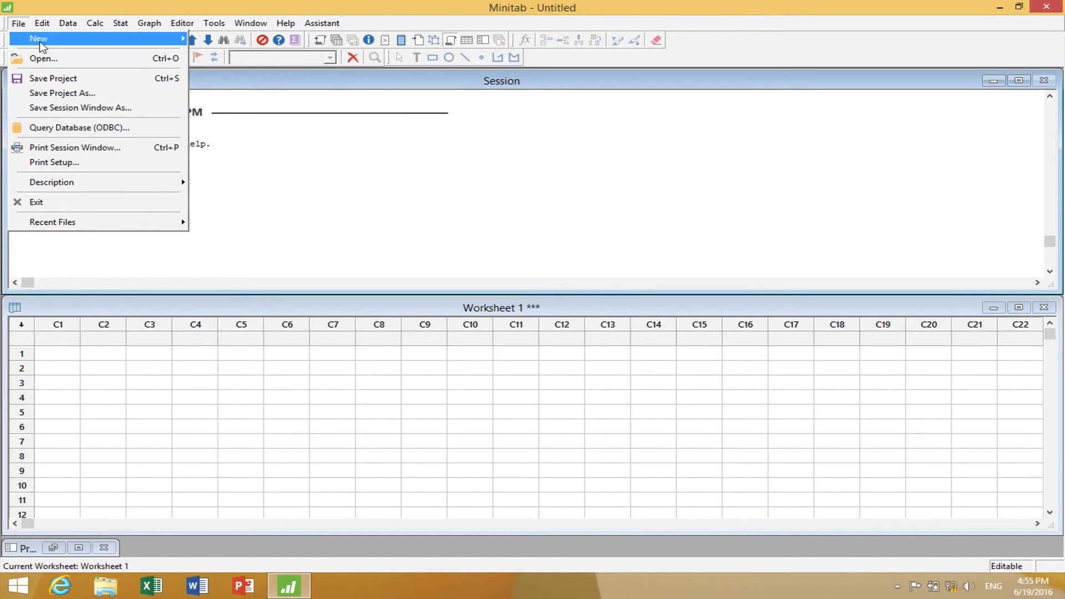
mouse_move(40, 45)
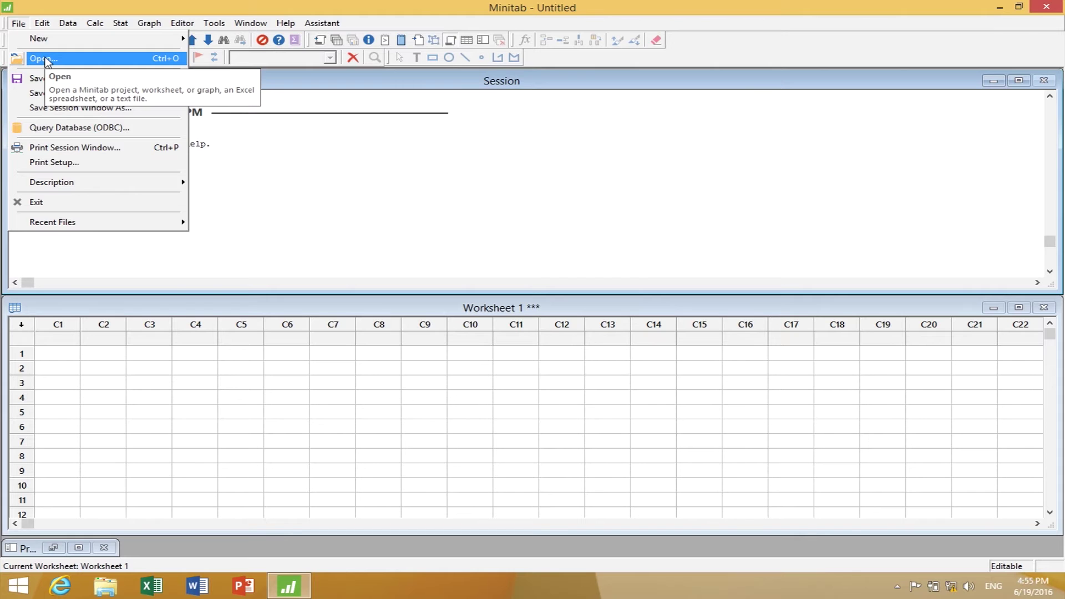
left_click(43, 59)
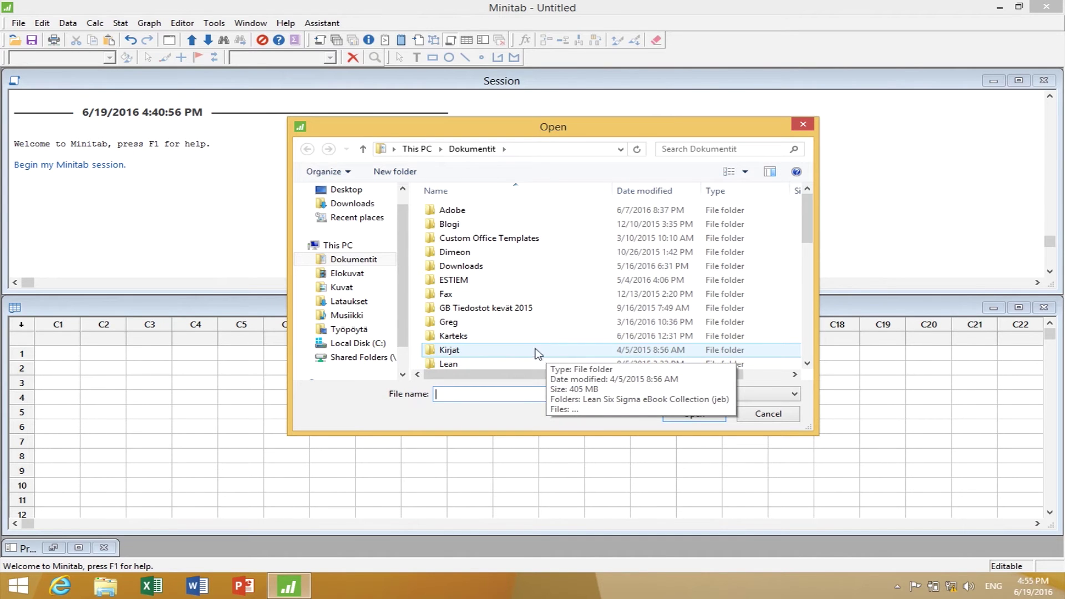
left_click(769, 416)
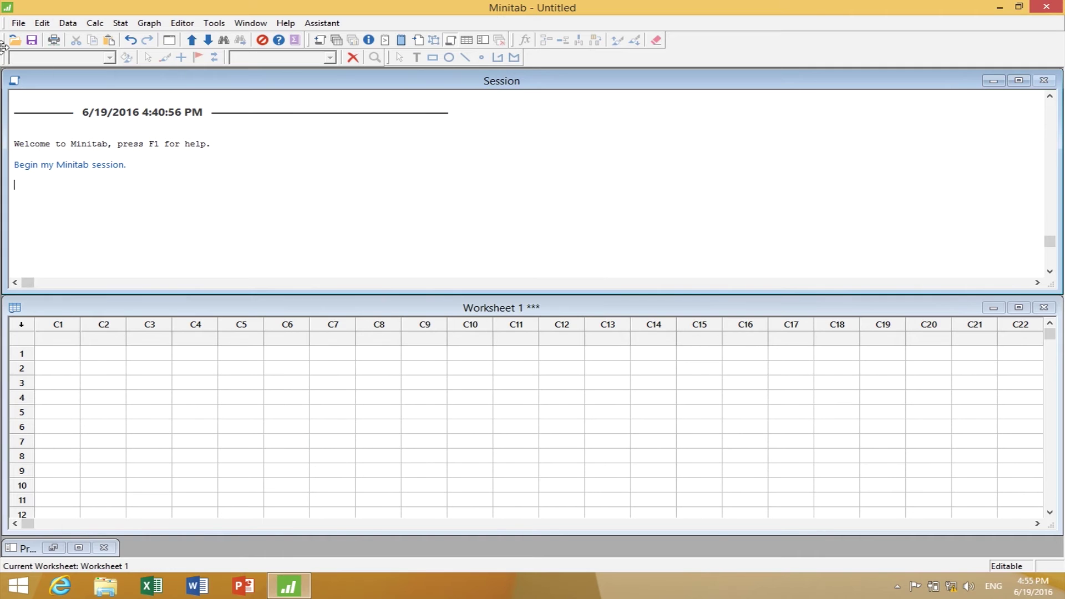
- Examine the project Description and Recent Files options, and the data commands including Conditional Formatting, Change Data Type, Date/Time and Recode
left_click(17, 25)
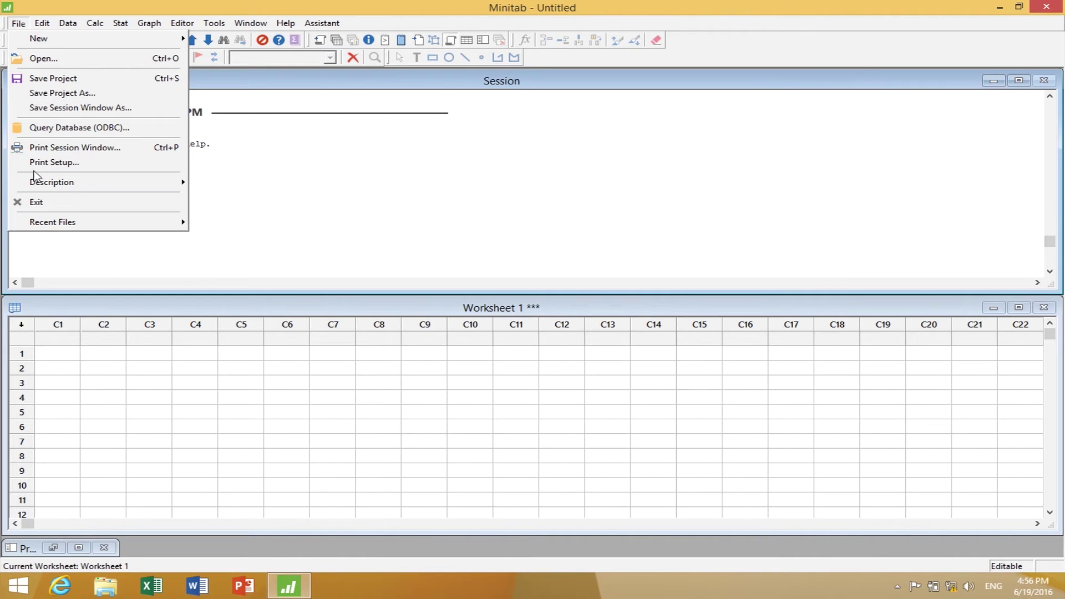
mouse_move(45, 180)
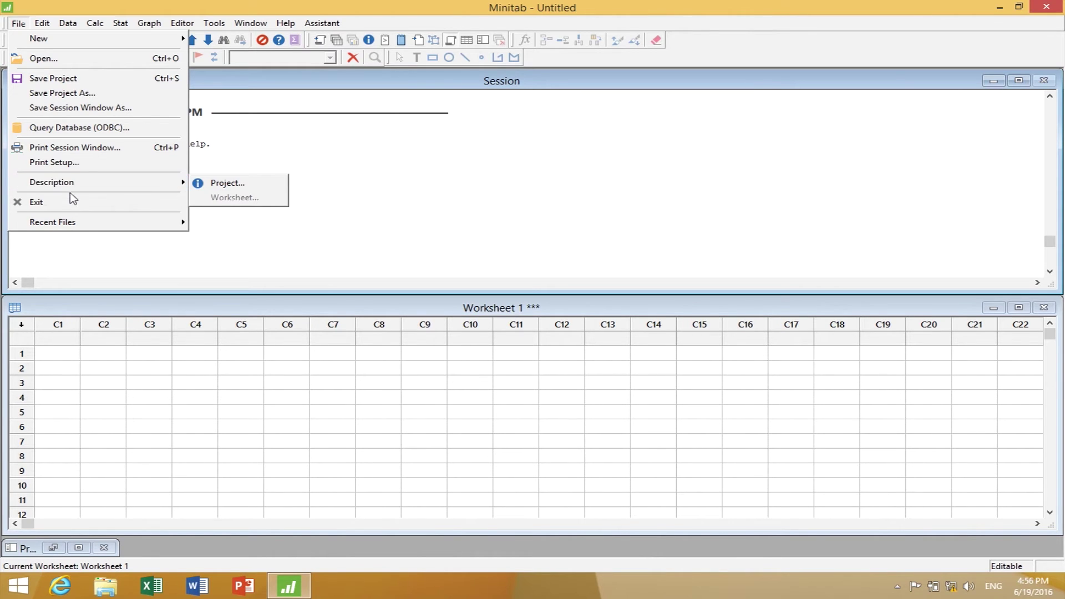
mouse_move(70, 224)
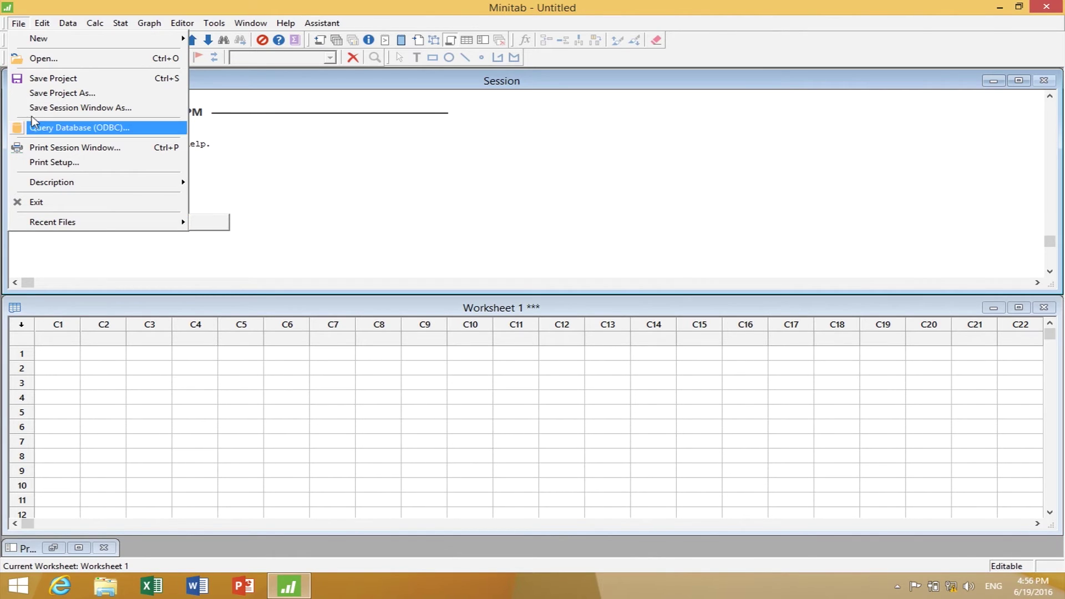
left_click(42, 22)
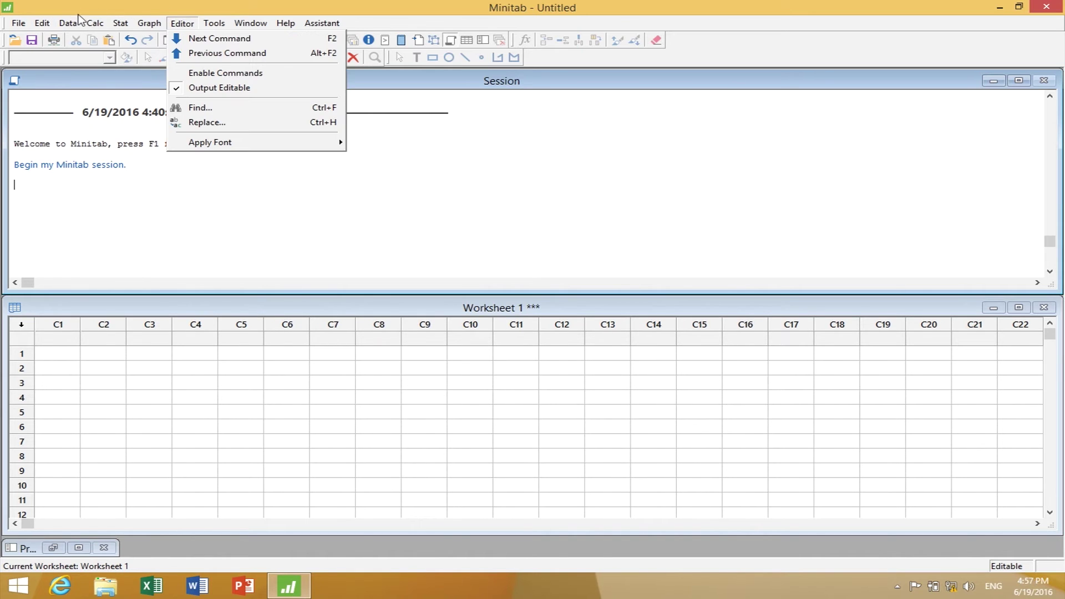
mouse_move(71, 22)
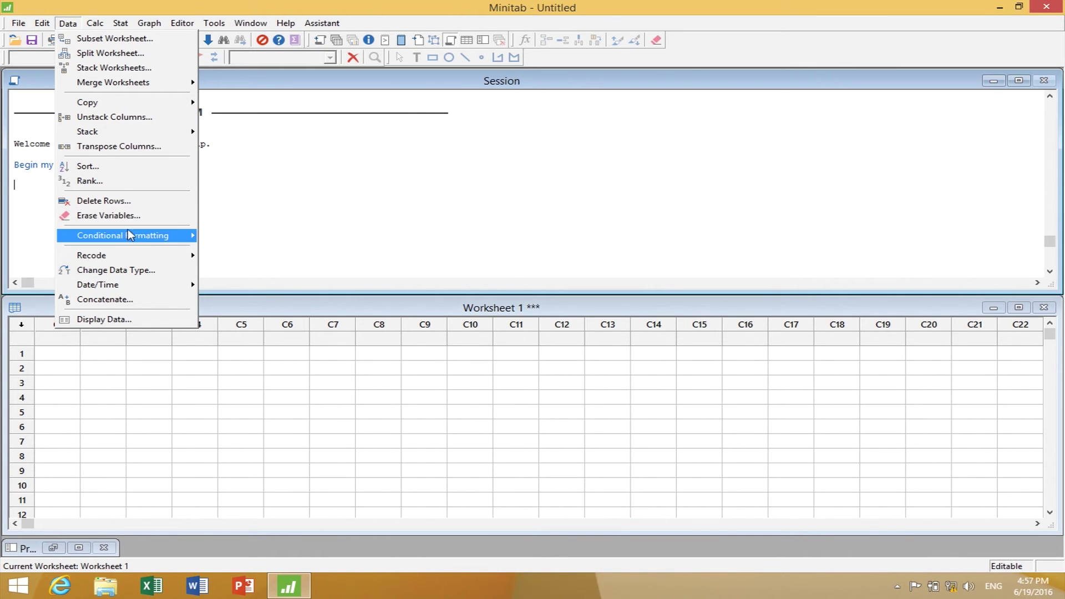
mouse_move(129, 237)
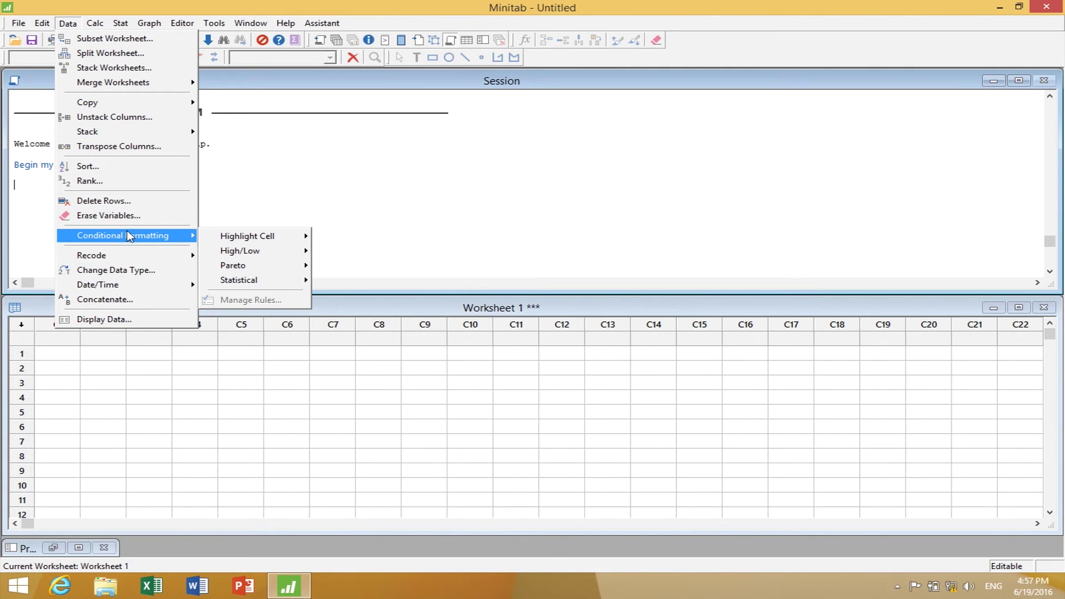
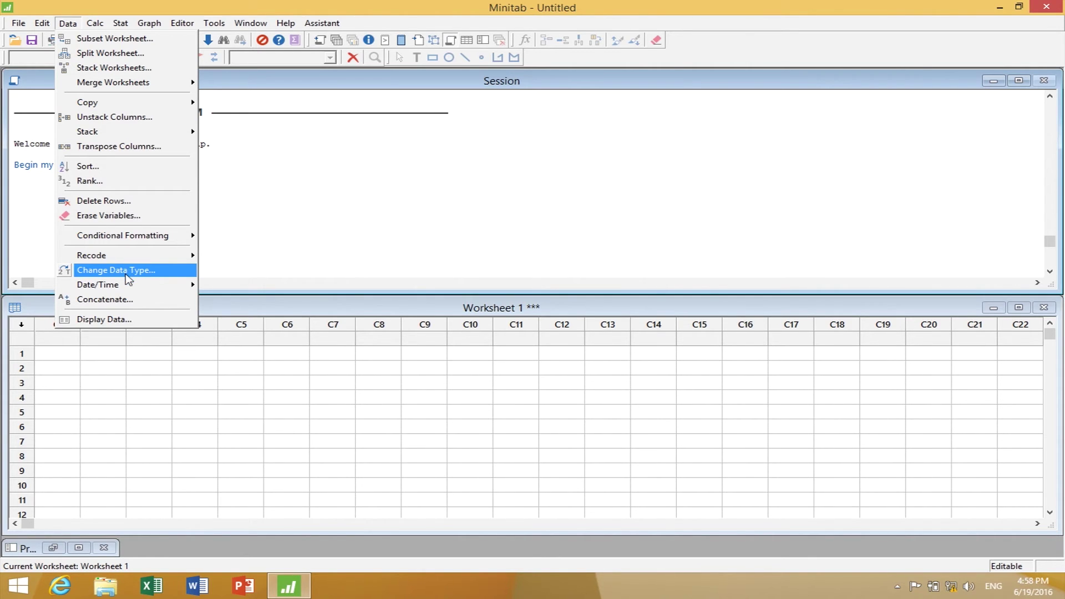
mouse_move(125, 290)
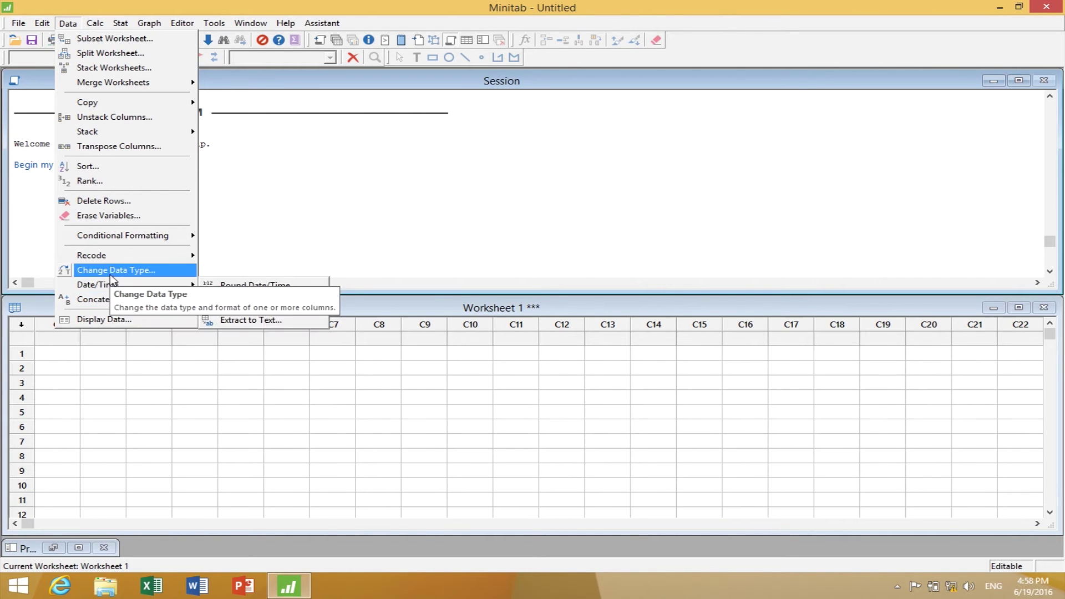
mouse_move(128, 257)
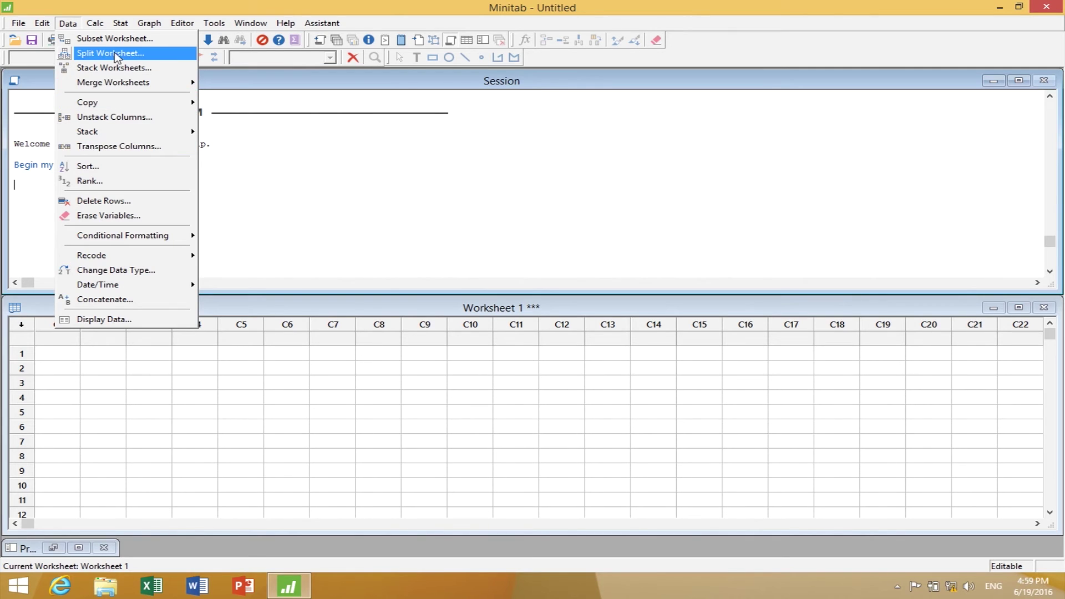
- Examine the calculation commands, including Make Patterned Data, Make Mesh Data, Random Data and Probability Distributions
mouse_move(96, 25)
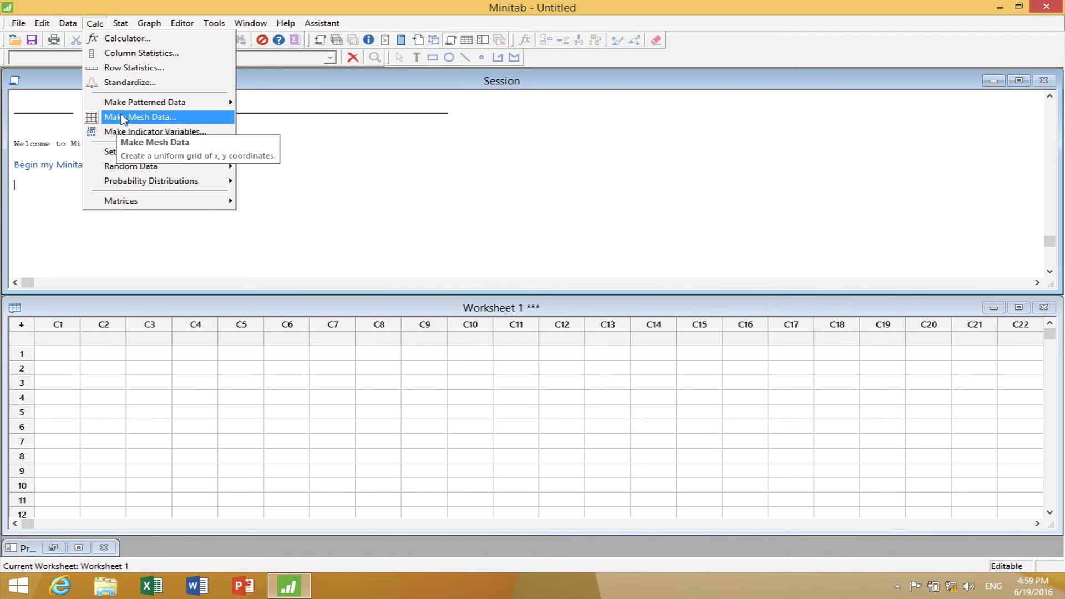
mouse_move(121, 107)
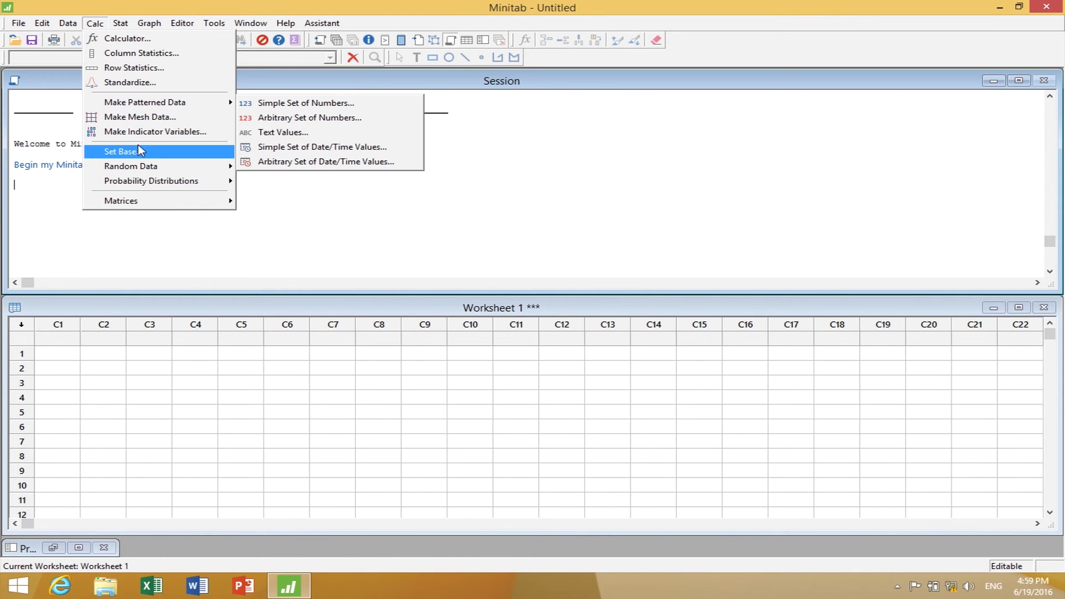
mouse_move(141, 170)
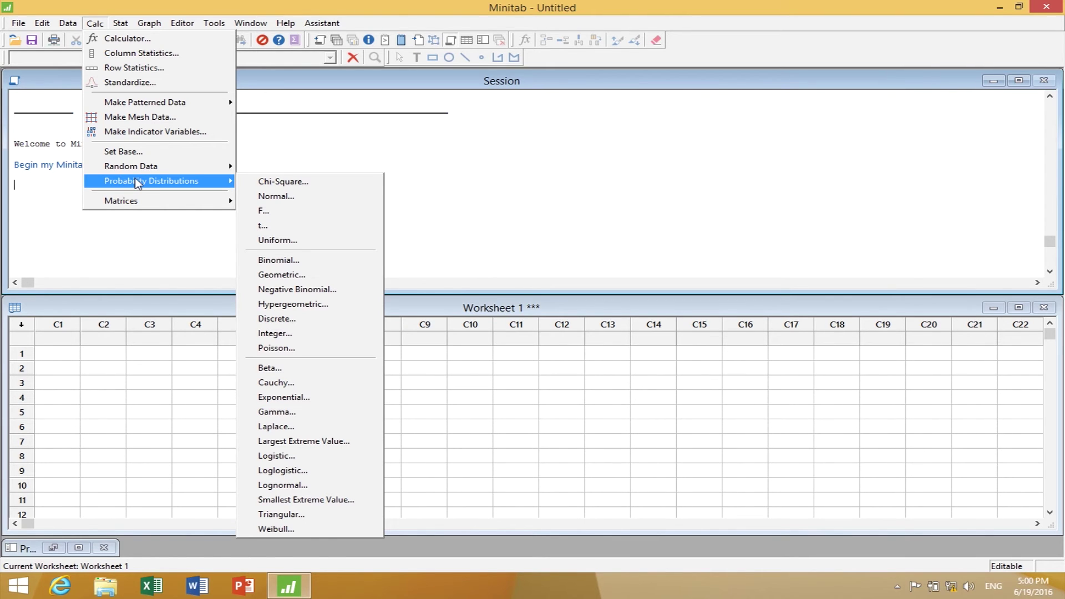
- Examine the statistics commands for Basic Statistics, Regression, ANOVA and DOE, including the options for regression models and factorial designs
mouse_move(125, 28)
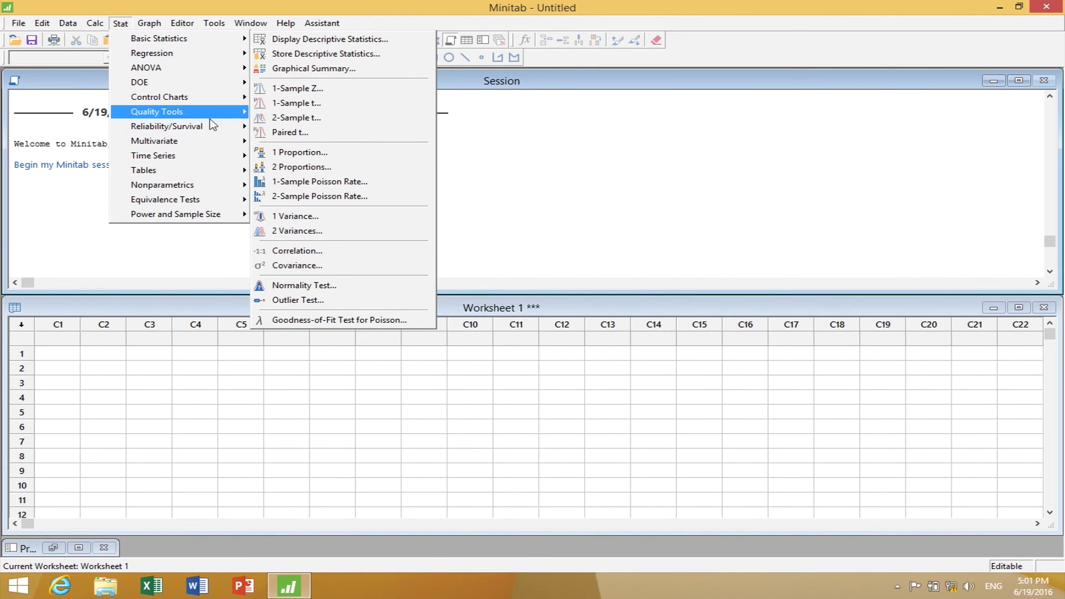
mouse_move(142, 55)
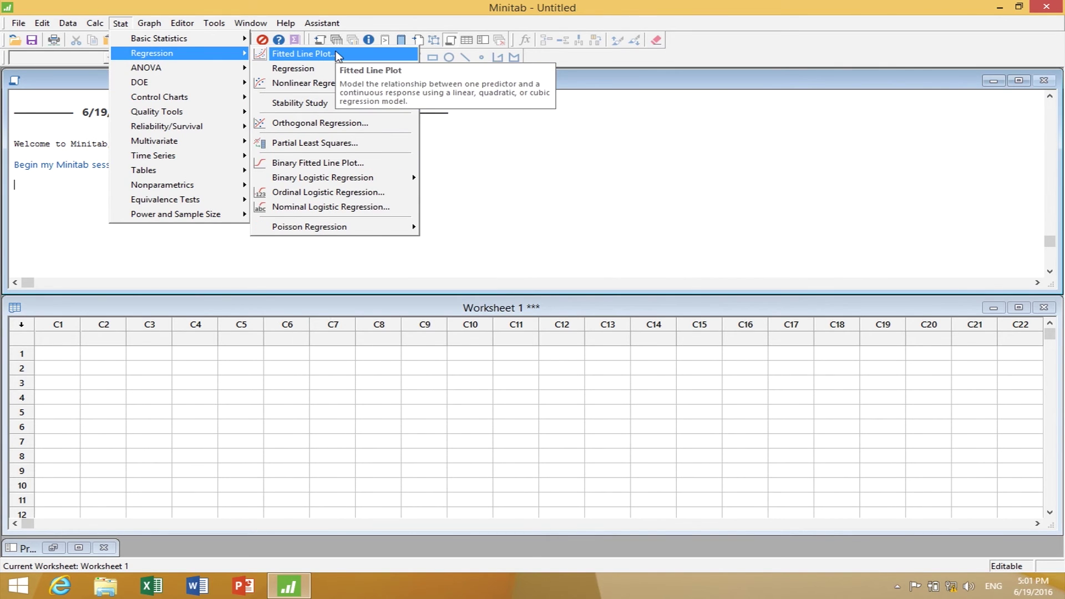
mouse_move(297, 71)
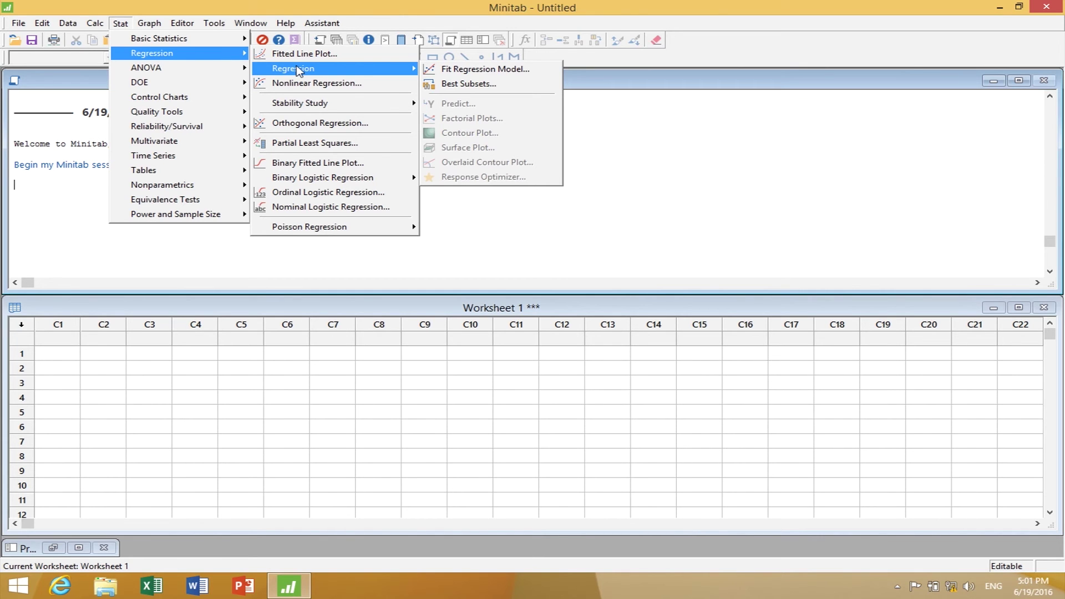
mouse_move(118, 70)
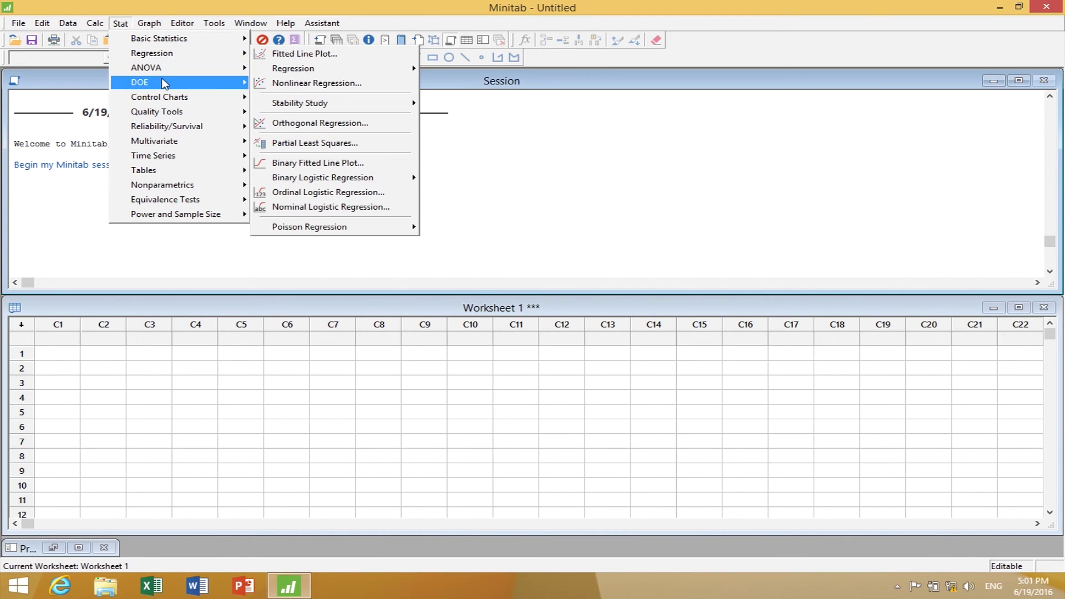
mouse_move(165, 83)
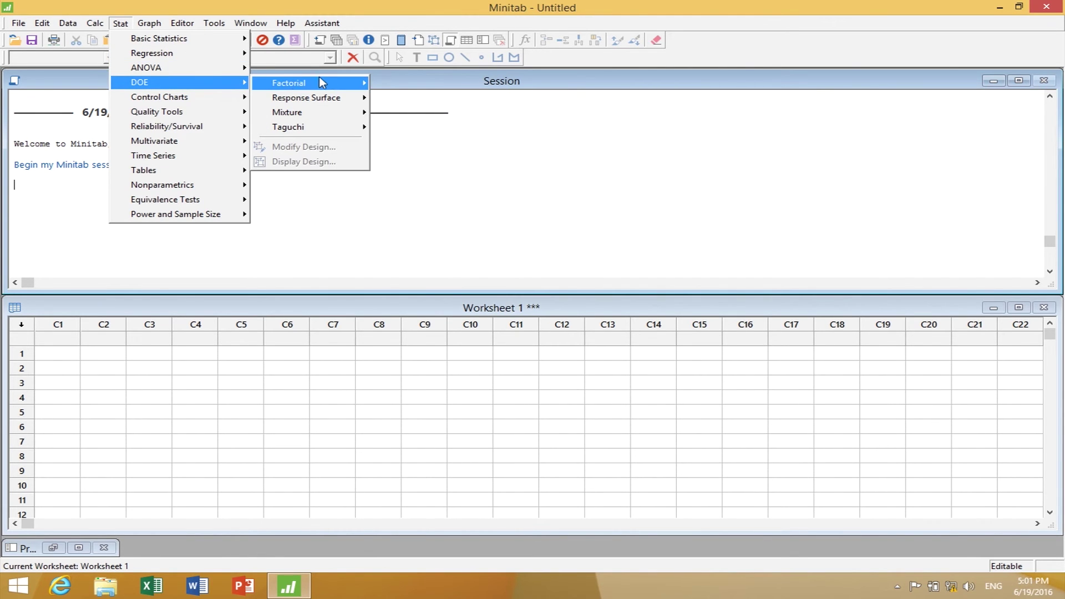
mouse_move(331, 82)
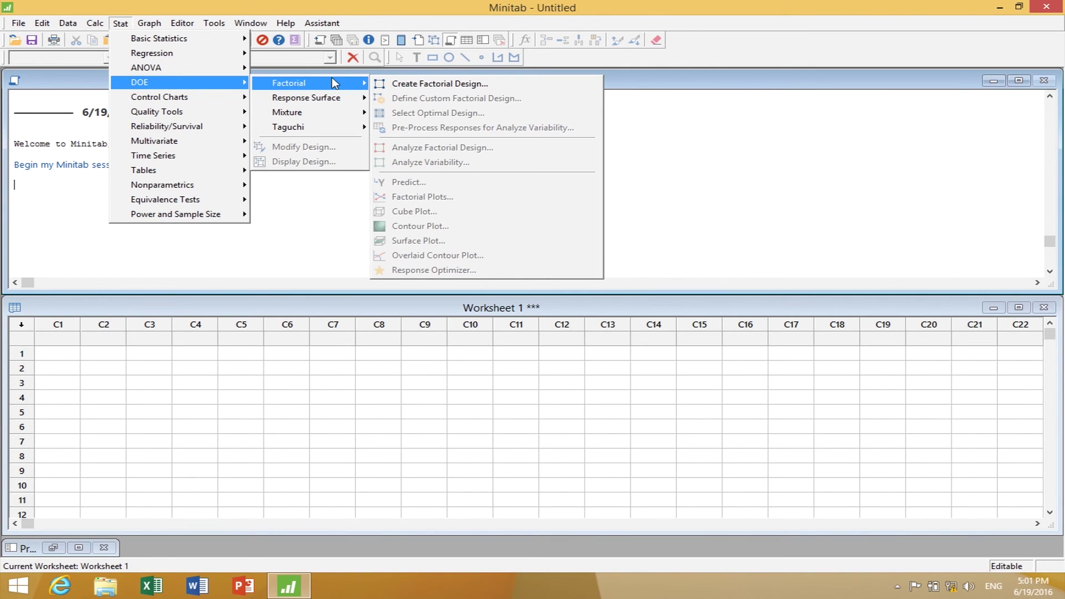
- Examine the statistics commands for Control Charts, Quality Tools, Reliability/Survival, Multivariate, Time Series and Tables
mouse_move(240, 100)
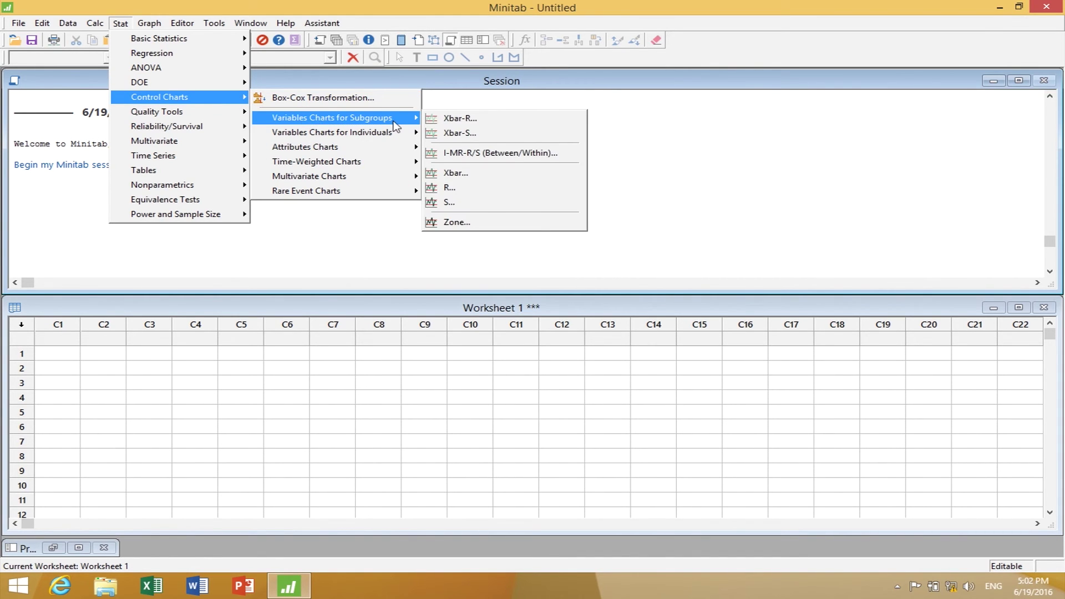
mouse_move(397, 138)
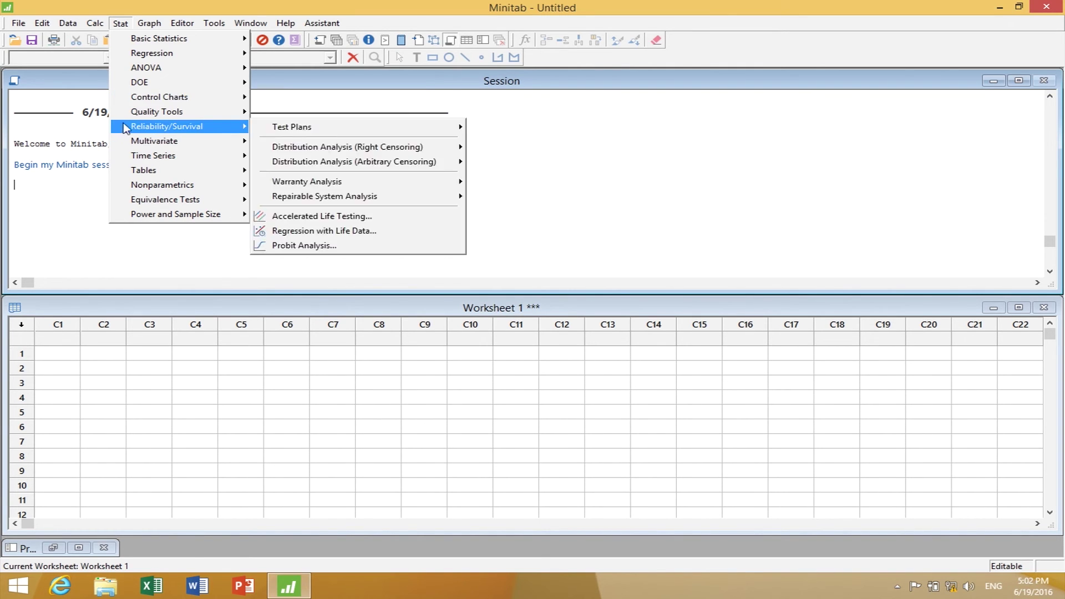
mouse_move(131, 118)
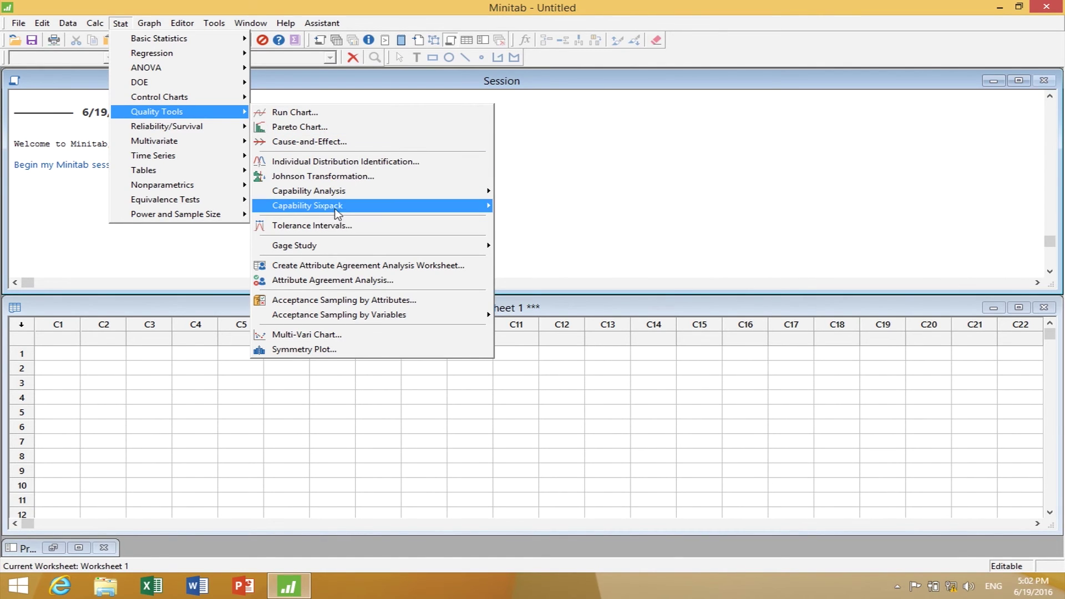
mouse_move(340, 209)
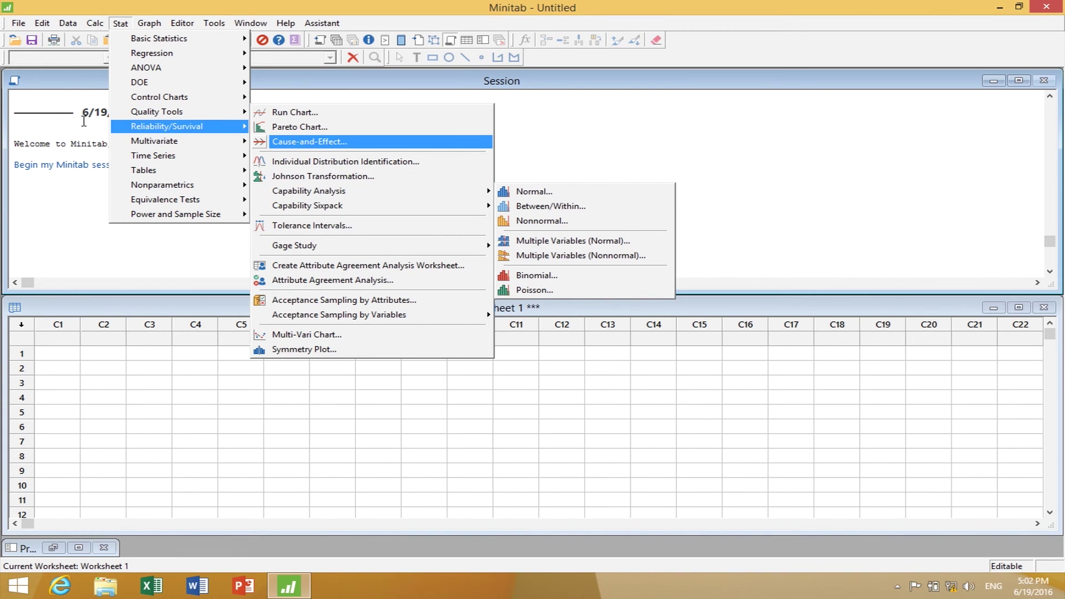
mouse_move(181, 142)
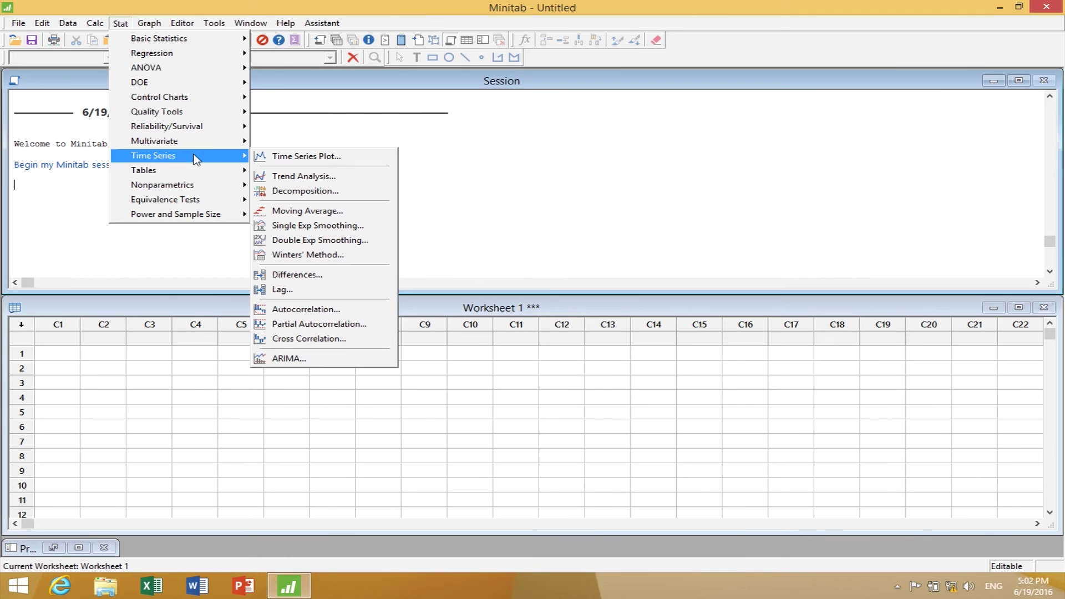
mouse_move(198, 174)
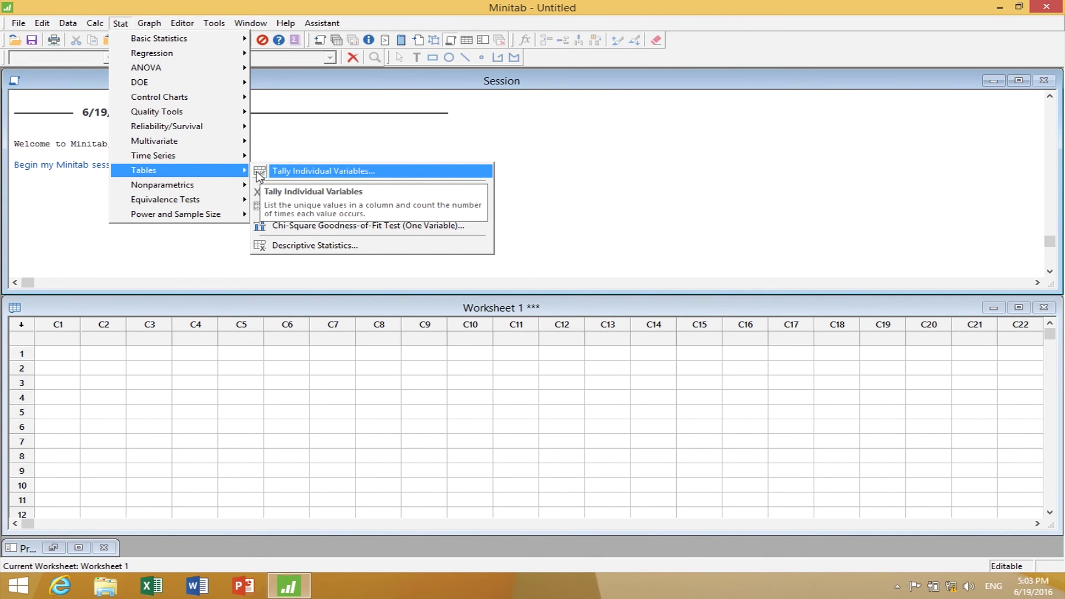
mouse_move(247, 191)
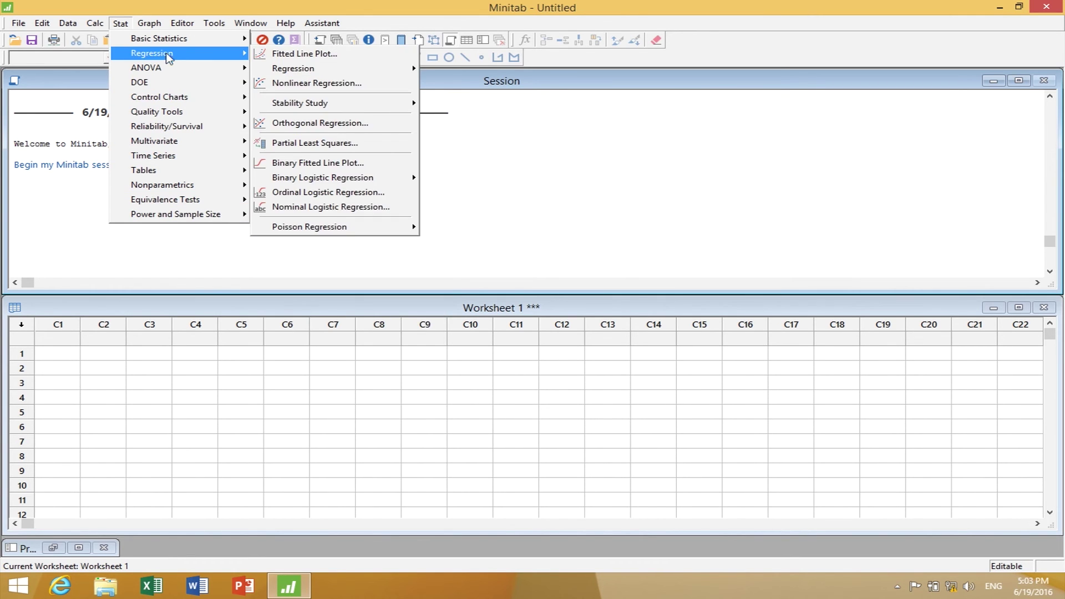
- Look through the available graph, tools, window and help commands without running any of them
mouse_move(150, 25)
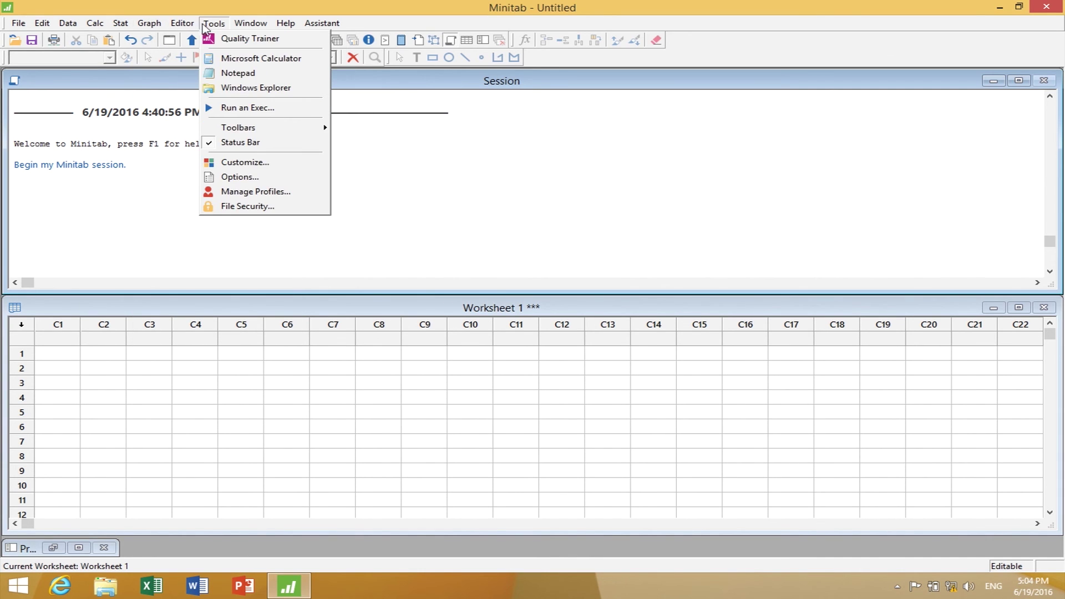
mouse_move(258, 25)
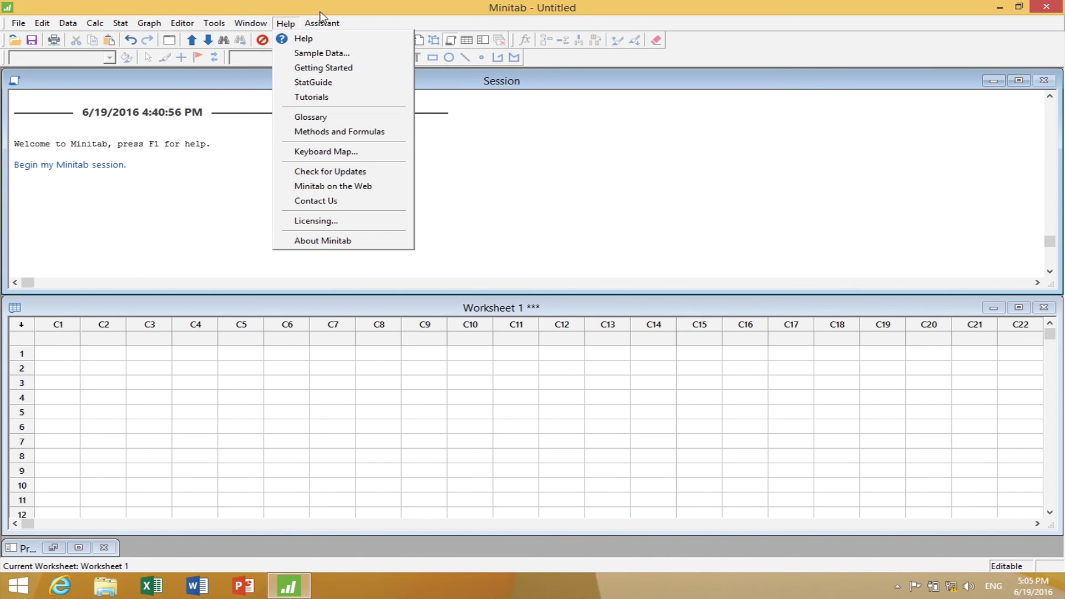
left_click(119, 25)
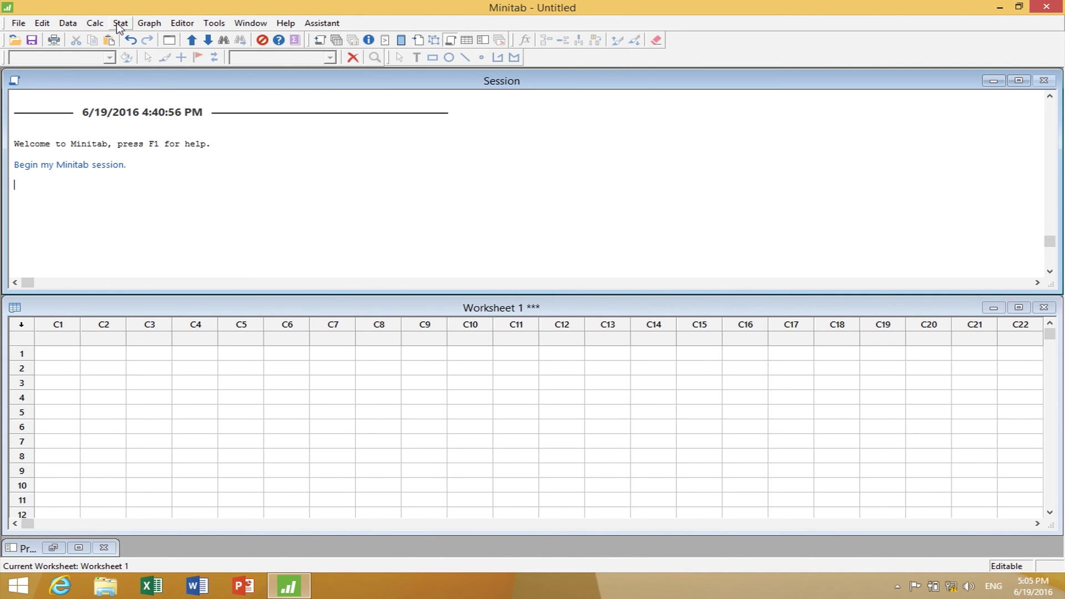
- Start a One-Way ANOVA analysis and open the help topic for its dialog
left_click(119, 25)
mouse_move(146, 70)
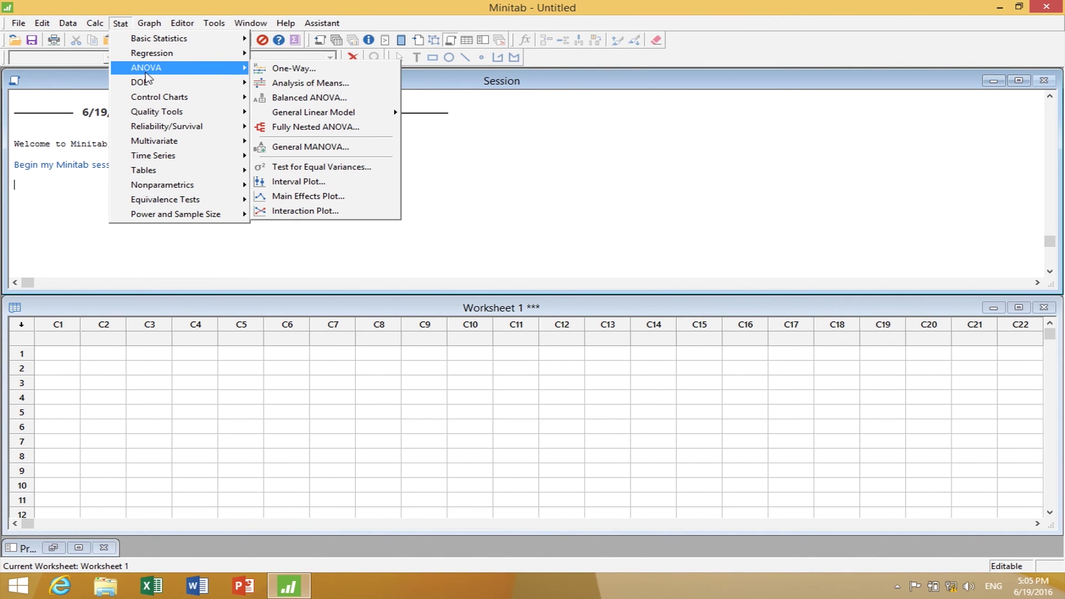
left_click(311, 68)
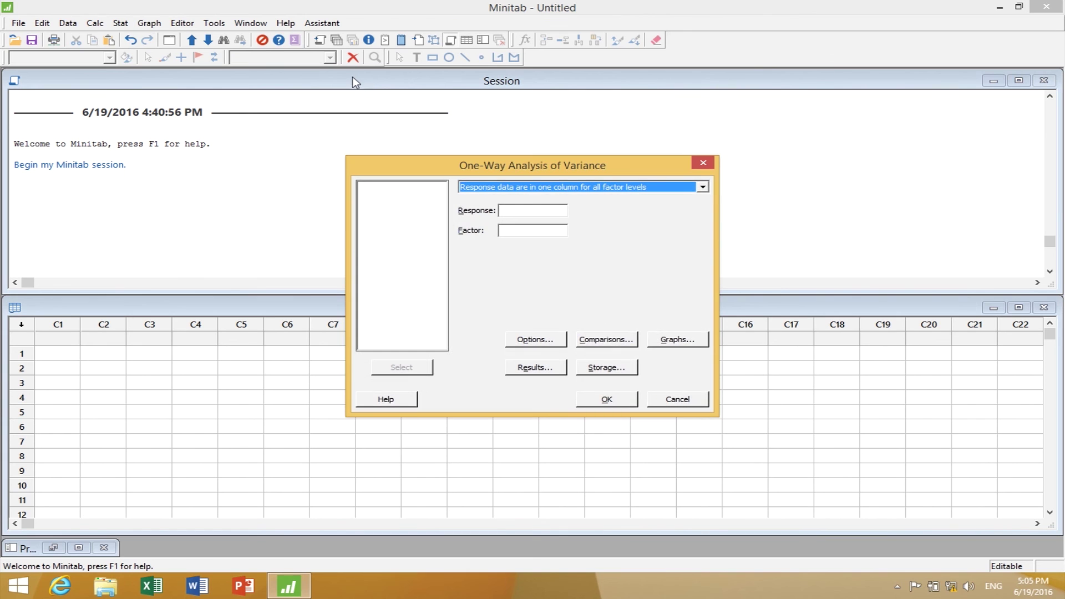
left_click(388, 401)
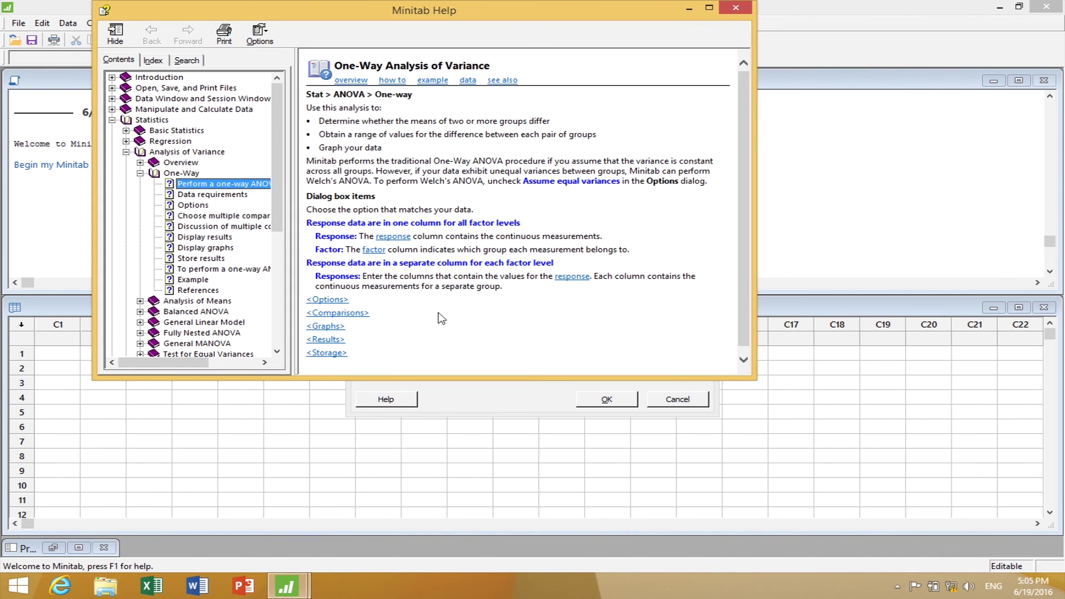
- Read the overview and how-to pages of the One-Way Analysis of Variance help, returning to the main topic after each
left_click(336, 81)
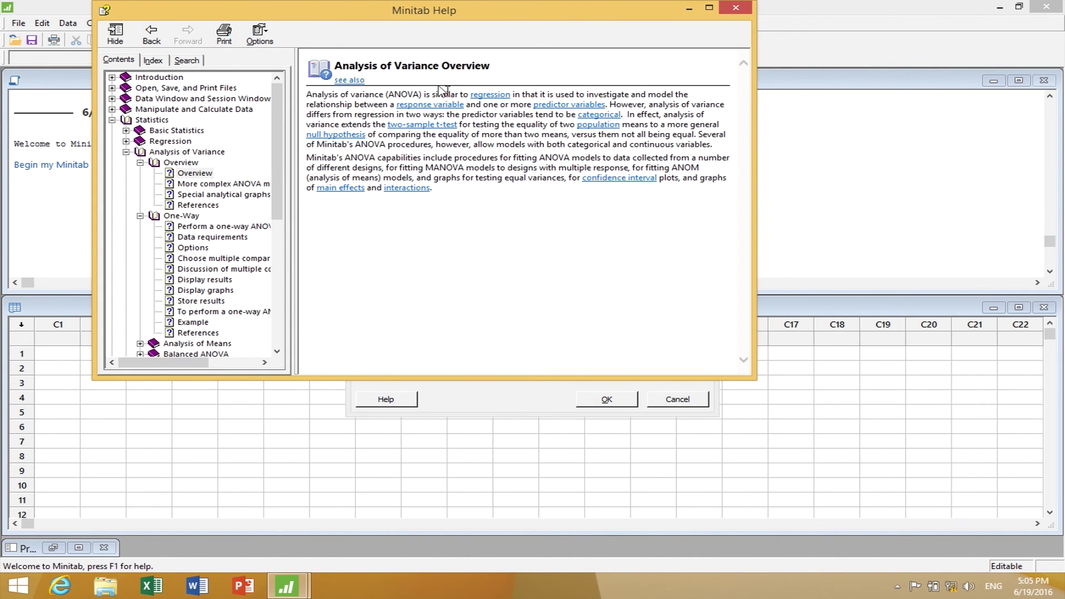
left_click(158, 34)
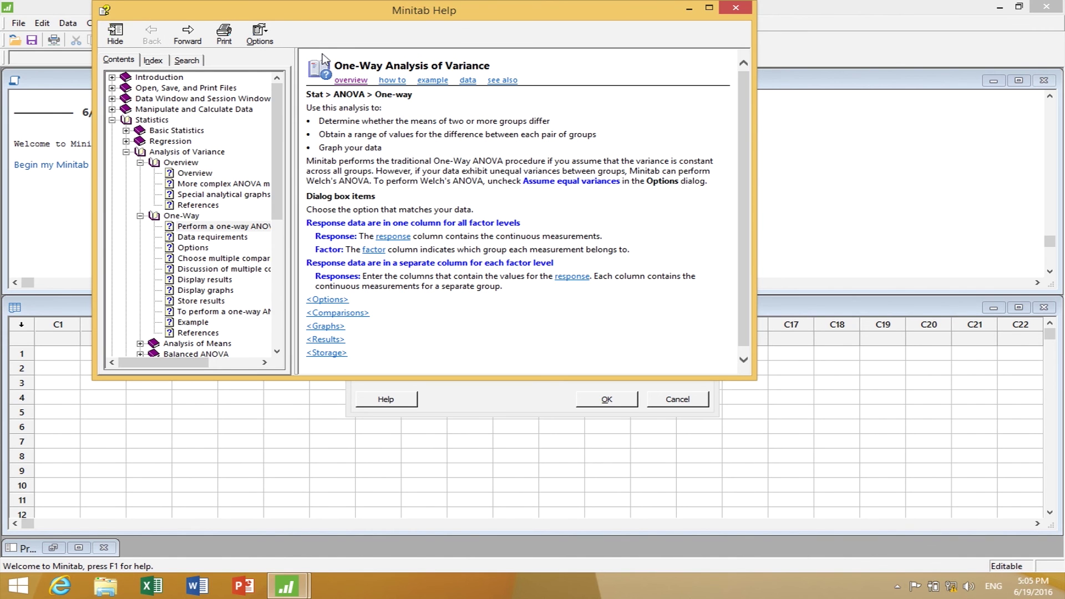
left_click(398, 82)
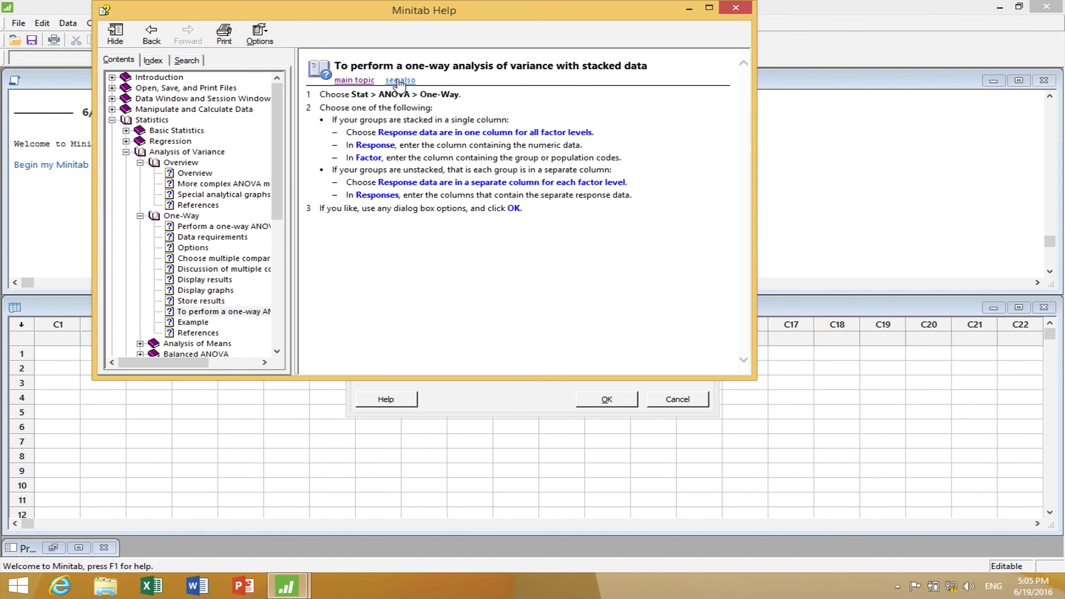
left_click(149, 39)
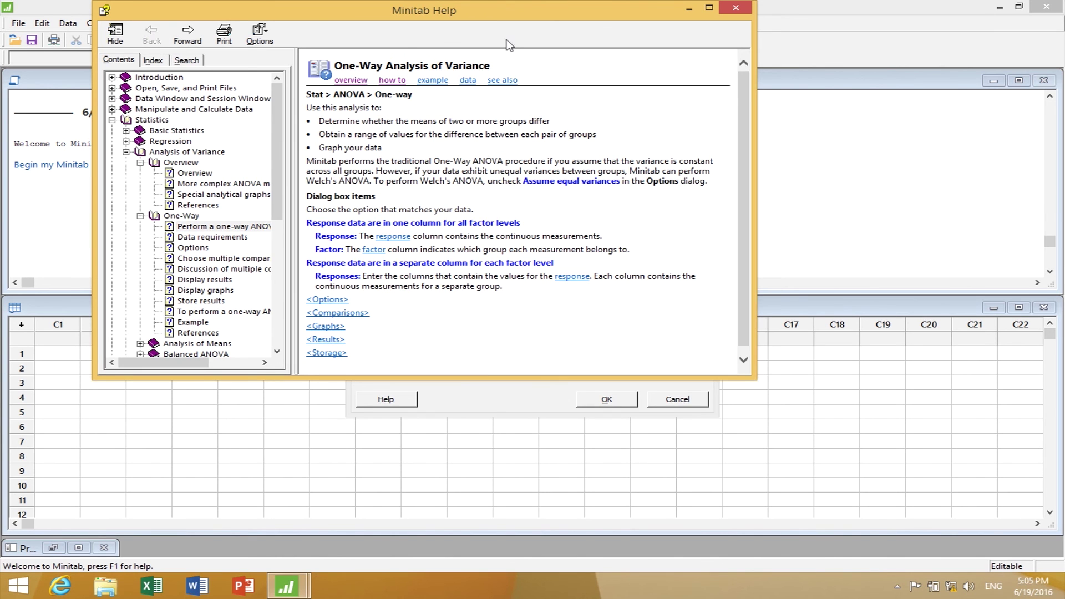
- Read the example, data requirements and related topics in the One-Way Analysis of Variance help, and close the help and the analysis dialog
left_click(444, 81)
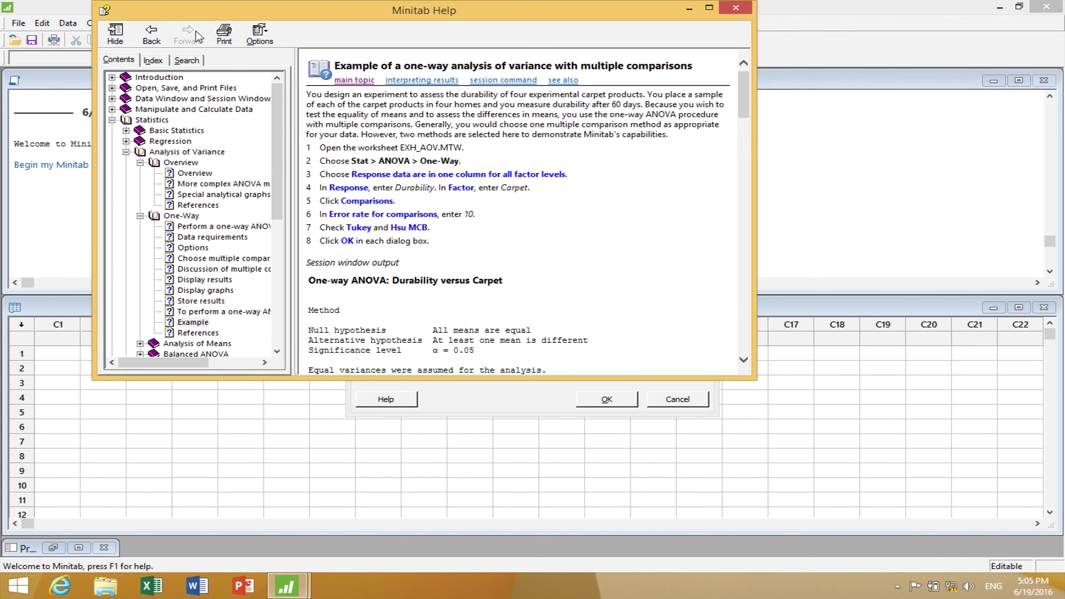
left_click(151, 34)
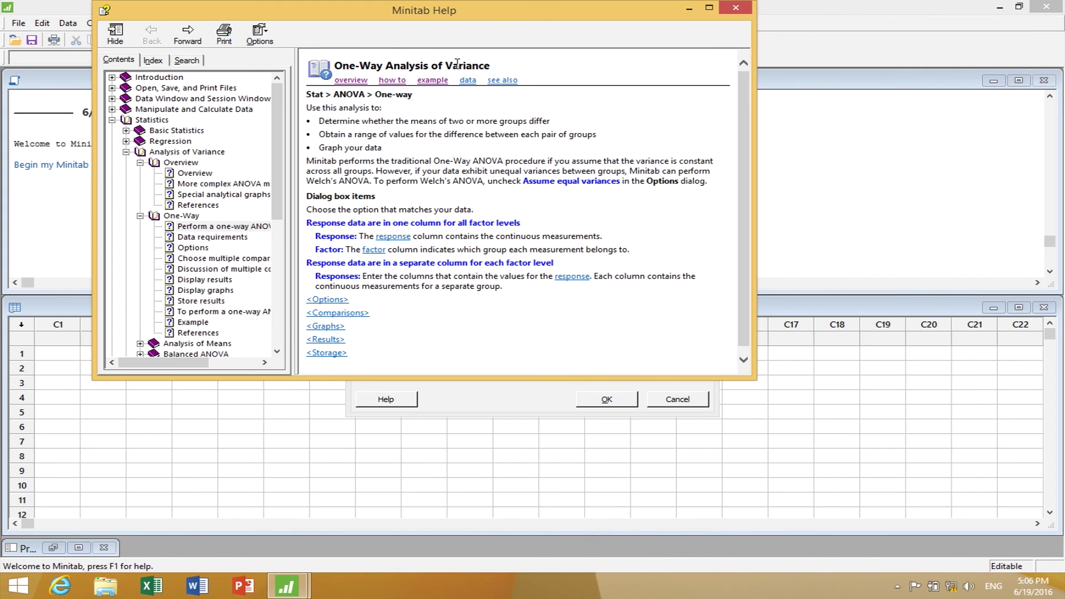
left_click(467, 81)
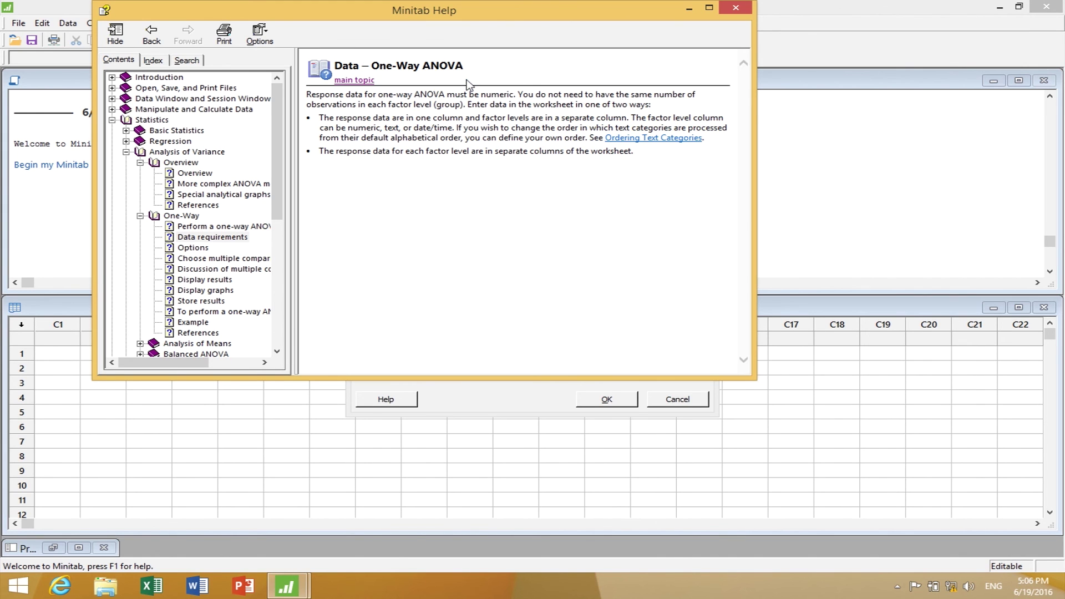
left_click(153, 36)
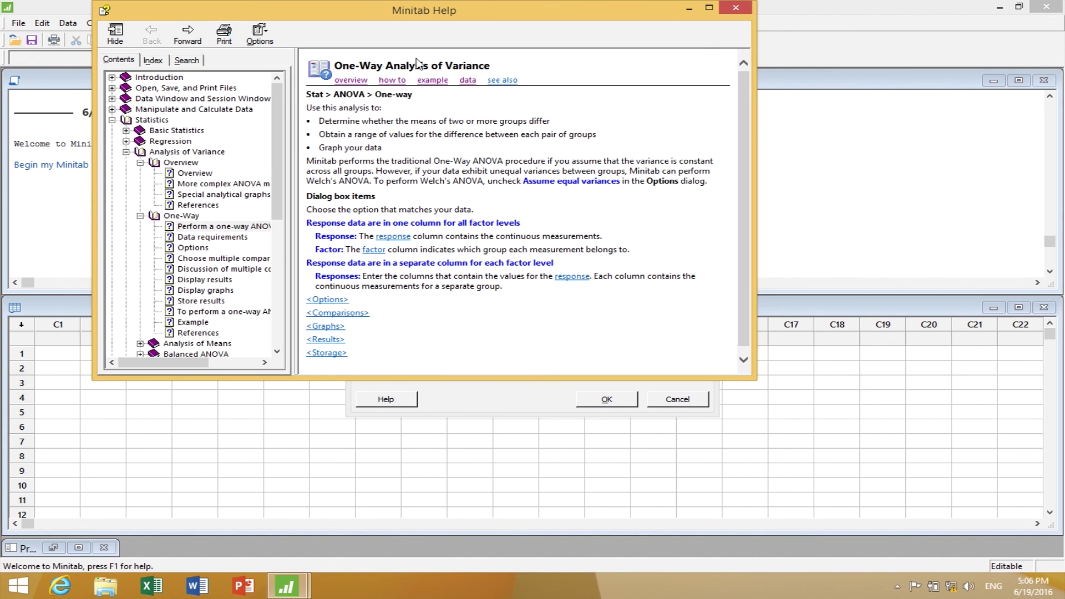
left_click(515, 84)
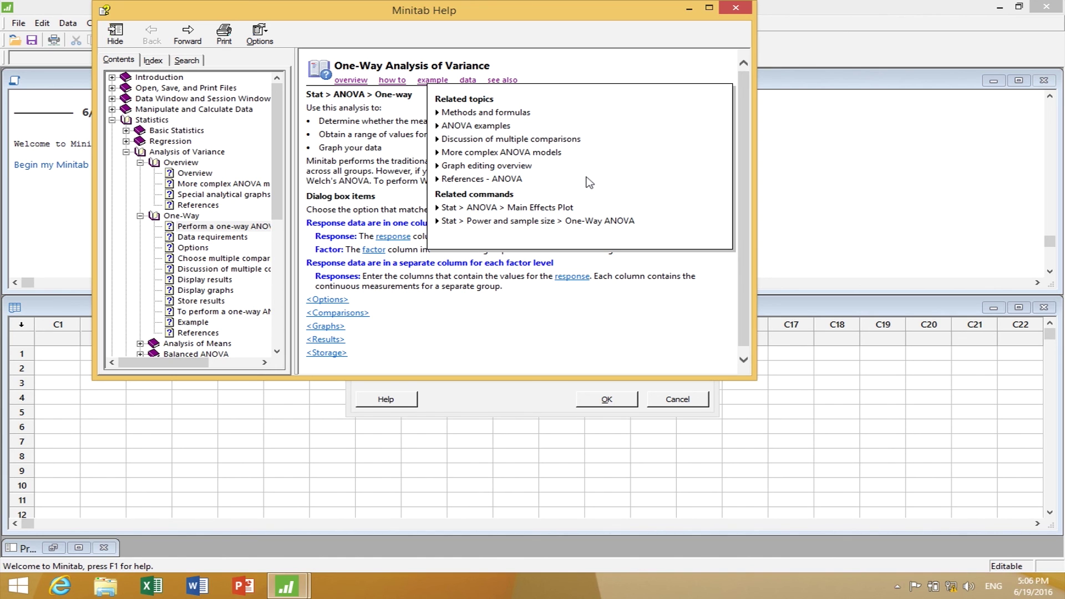
left_click(736, 10)
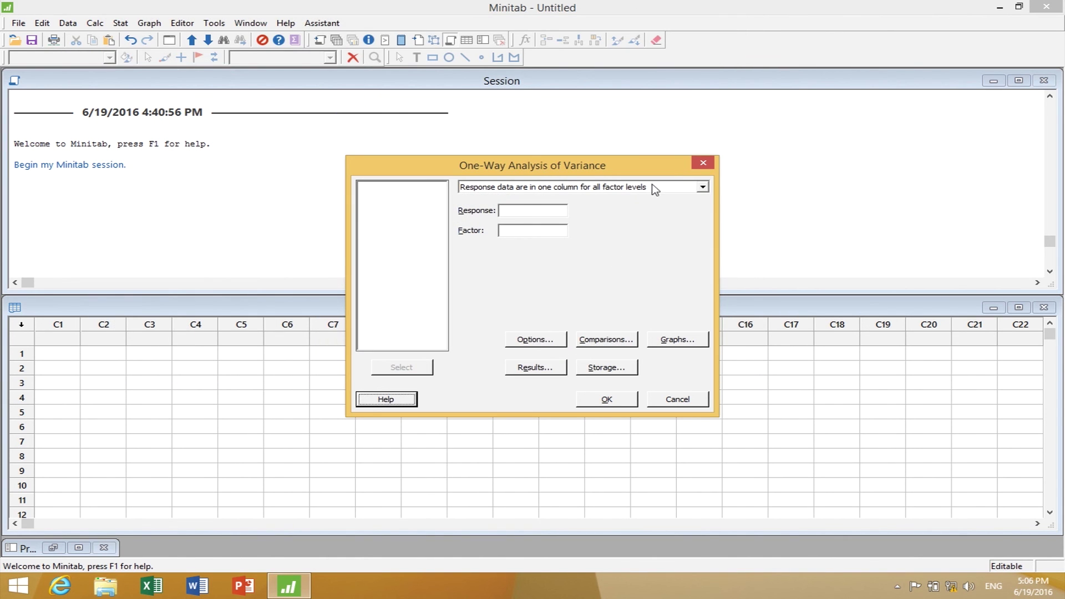
left_click(703, 162)
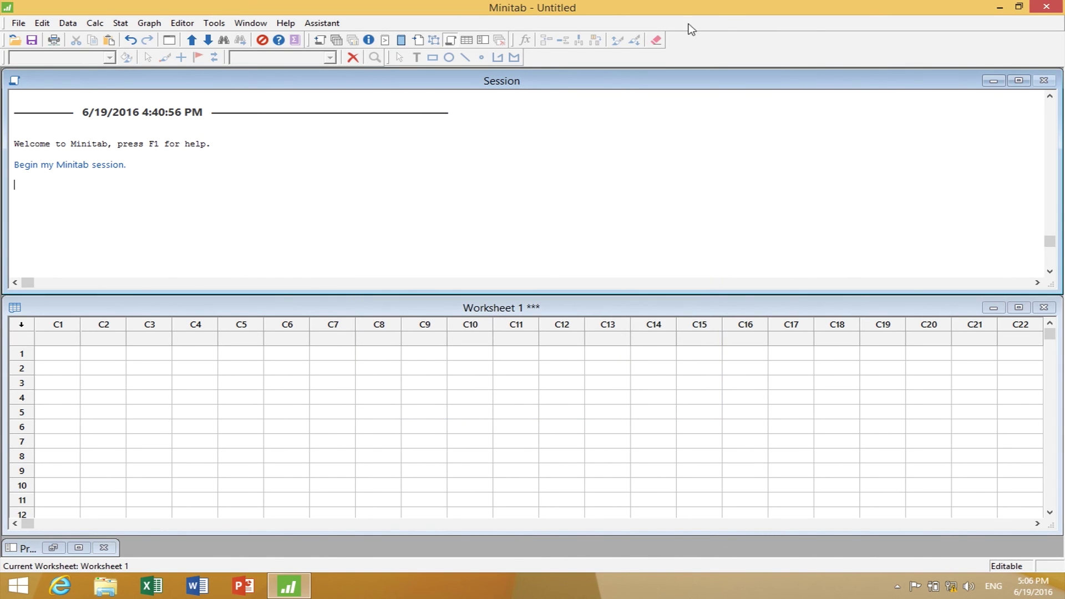
- View the Assistant's list of guided analyses and close it without choosing one
left_click(314, 25)
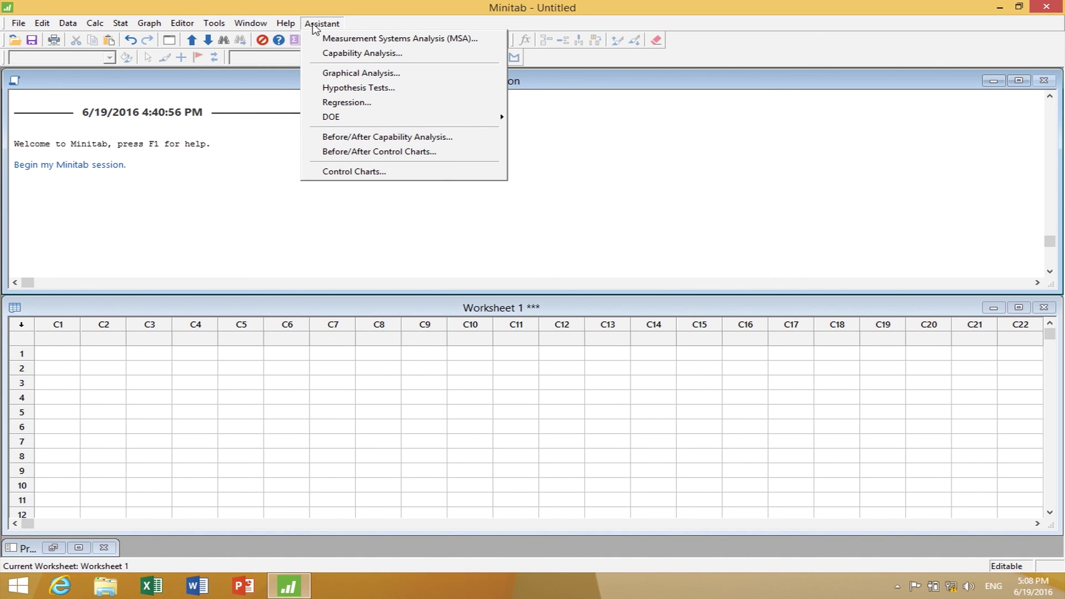
left_click(286, 244)
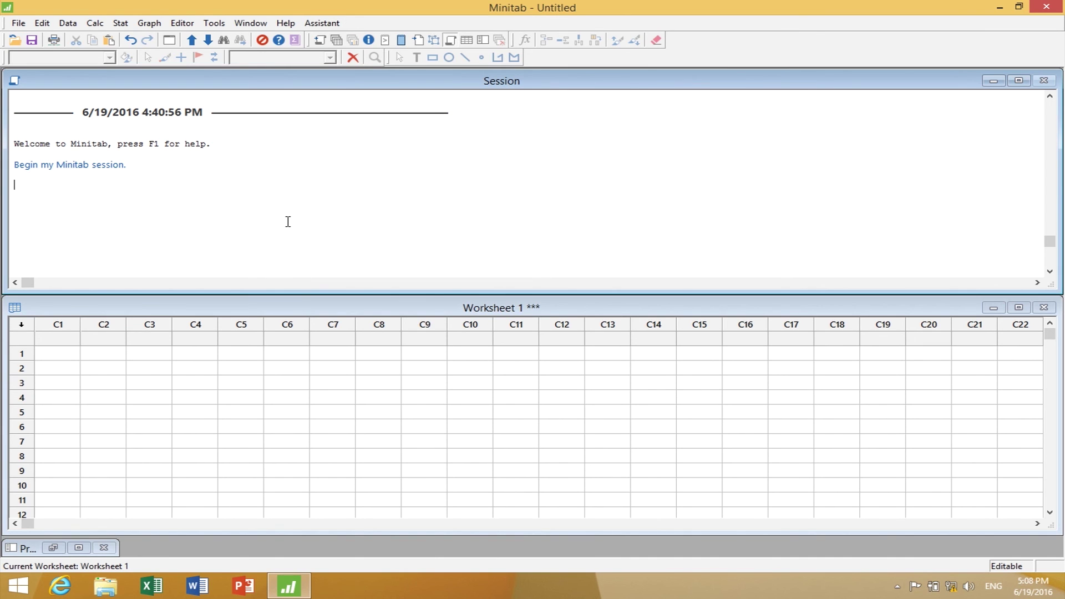